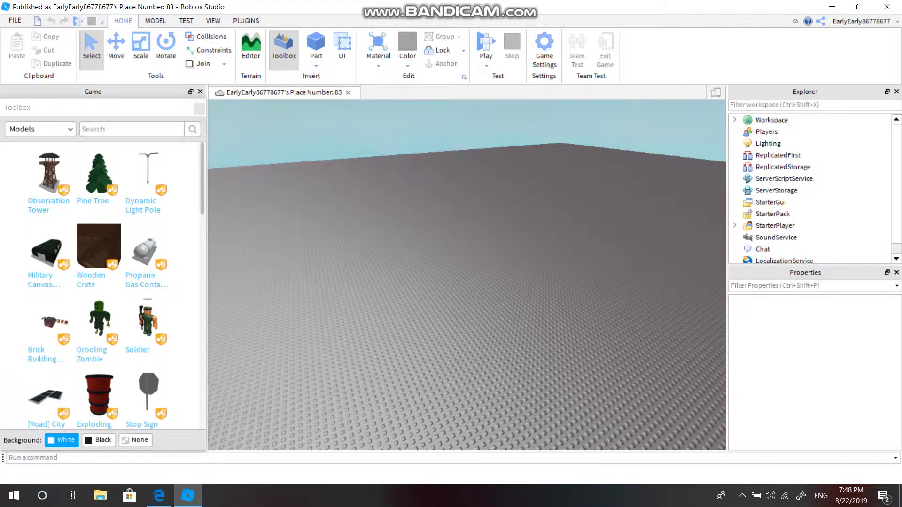
# - Insert a new block part onto the baseplate from the viewport's right-click menu
pyautogui.moveTo(467, 275); pyautogui.dragTo(466, 275, button='right')
pyautogui.rightClick(467, 275)
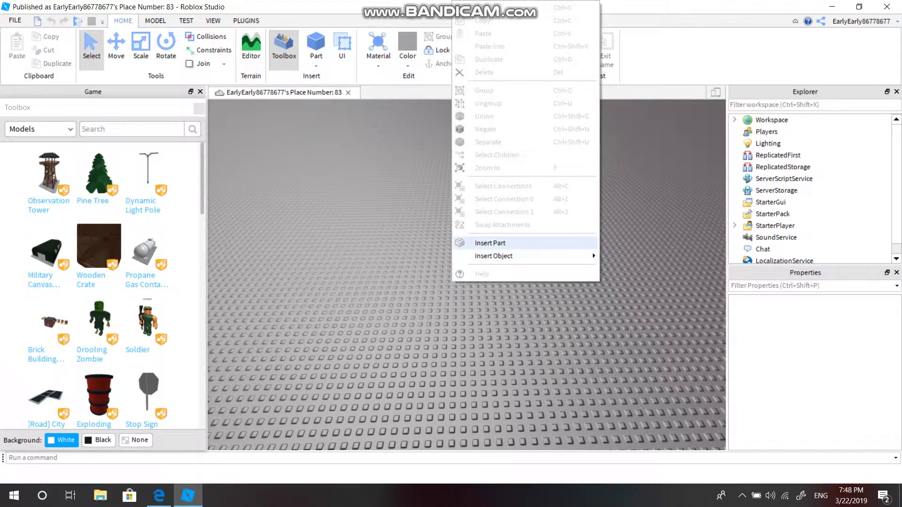
pyautogui.click(490, 243)
# - Zoom and orbit the camera to find and frame the new grey block
pyautogui.scroll(5, 563, 212)
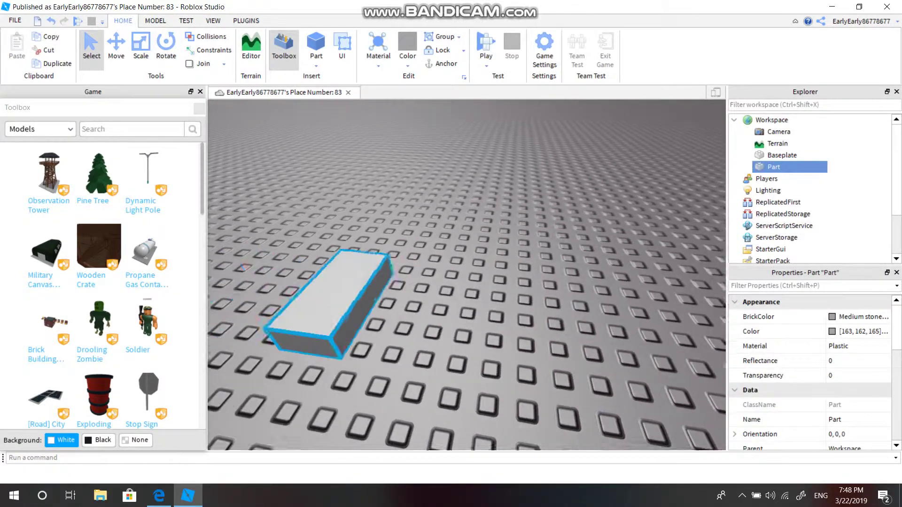
pyautogui.scroll(-3, 466, 275)
pyautogui.scroll(-3, 466, 275)
pyautogui.scroll(-3, 466, 275)
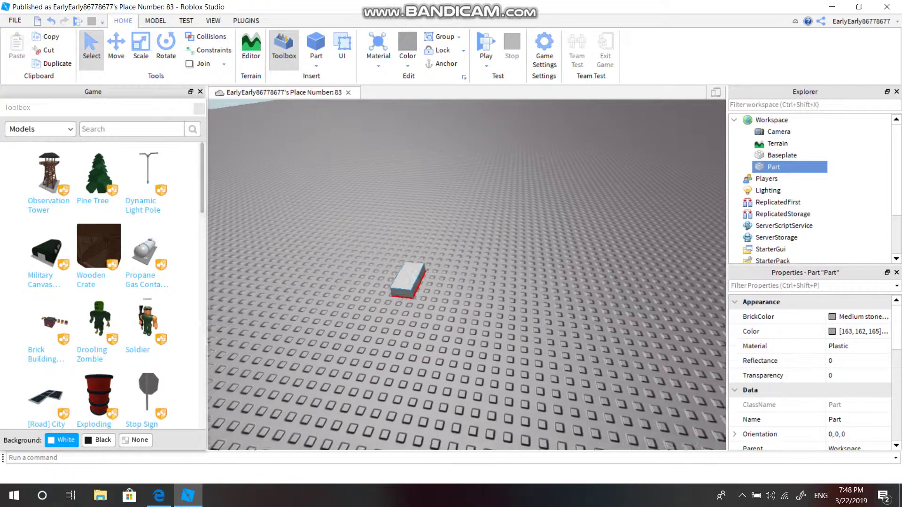
pyautogui.moveTo(467, 275); pyautogui.dragTo(466, 244, button='right')
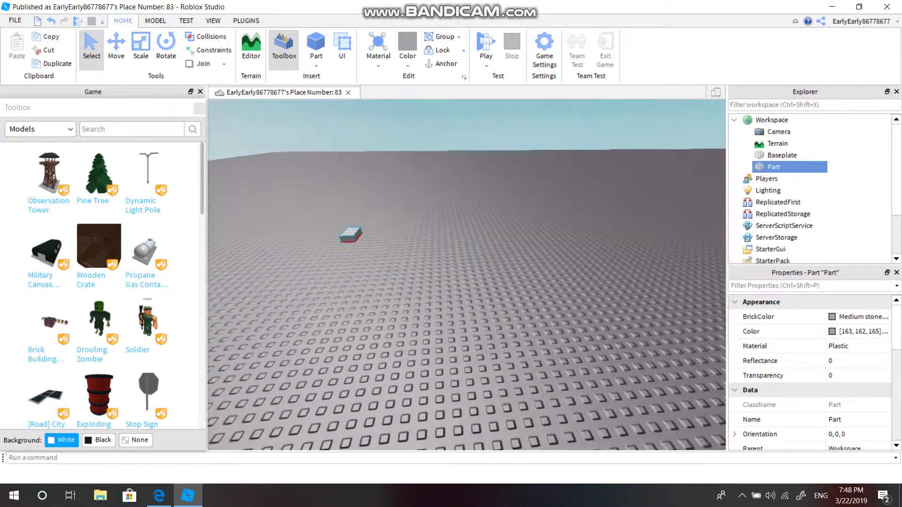
pyautogui.scroll(5, 351, 235)
pyautogui.moveTo(466, 275)
pyautogui.mouseDown(button='right')
pyautogui.moveTo(467, 244)
pyautogui.moveTo(467, 300)
pyautogui.moveTo(422, 275)
pyautogui.mouseUp(button='right')
pyautogui.scroll(-5, 374, 264)
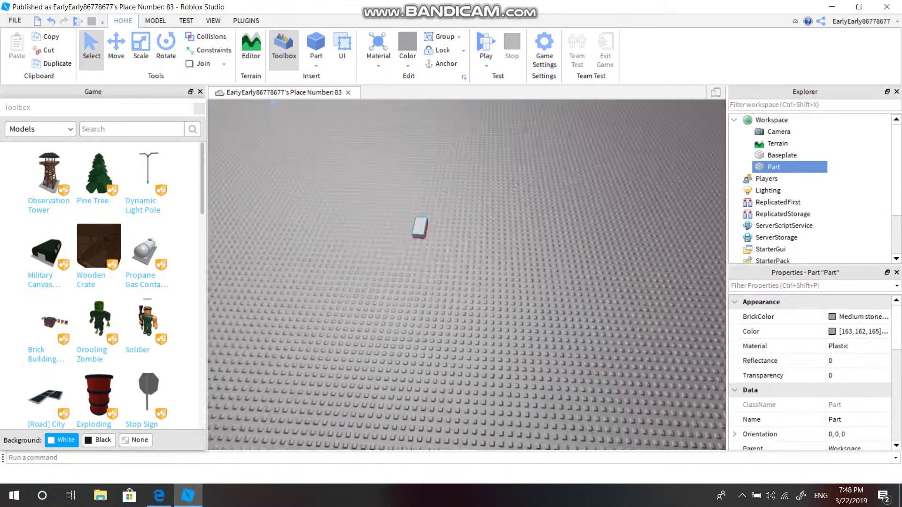
pyautogui.scroll(3, 516, 211)
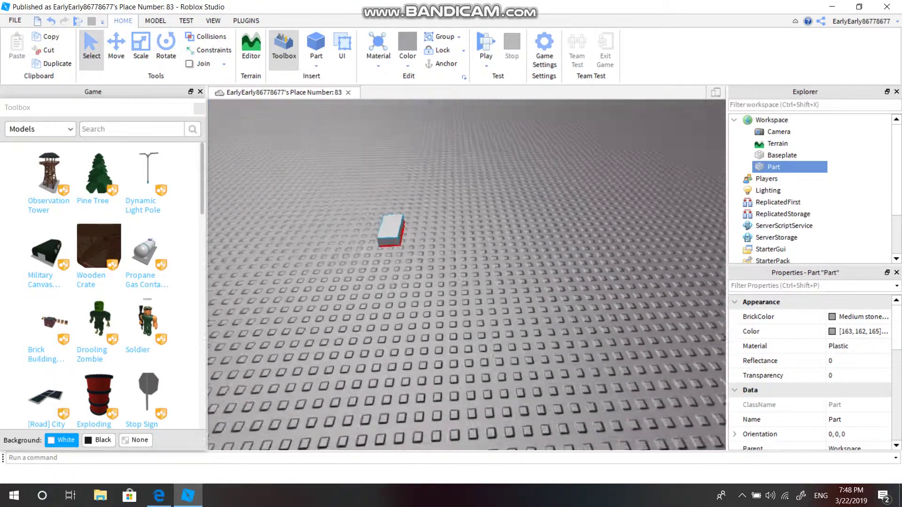
pyautogui.scroll(3, 517, 211)
pyautogui.scroll(2, 451, 234)
pyautogui.scroll(-3, 467, 275)
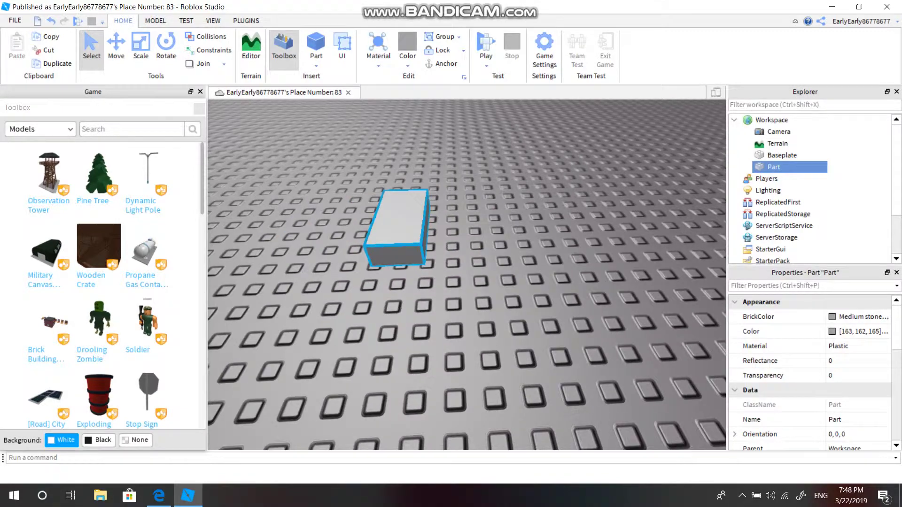
pyautogui.scroll(-3, 466, 274)
pyautogui.moveTo(467, 274); pyautogui.dragTo(466, 225, button='right')
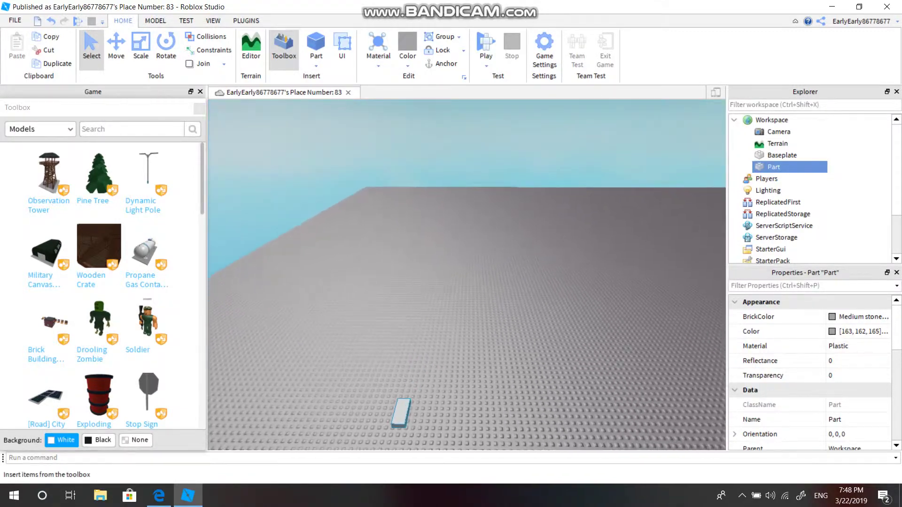
pyautogui.moveTo(466, 274); pyautogui.dragTo(423, 320, button='right')
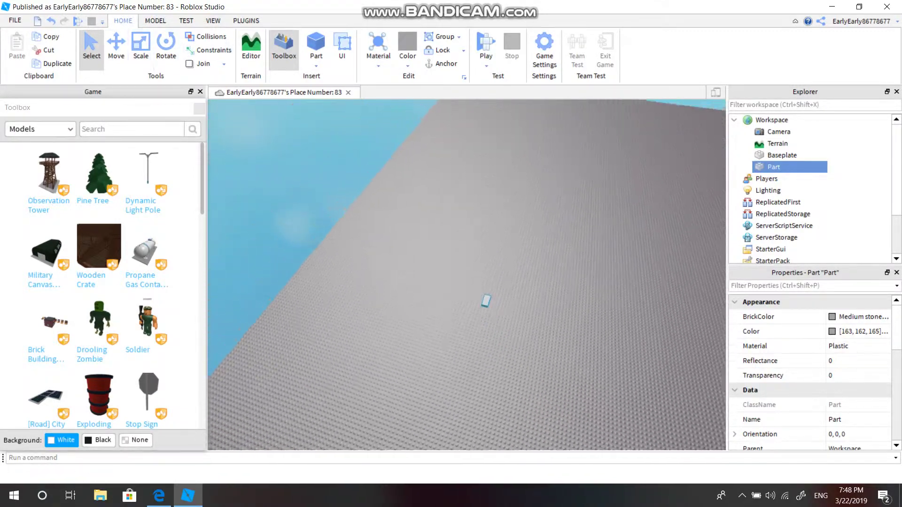
pyautogui.moveTo(467, 275); pyautogui.dragTo(442, 275, button='right')
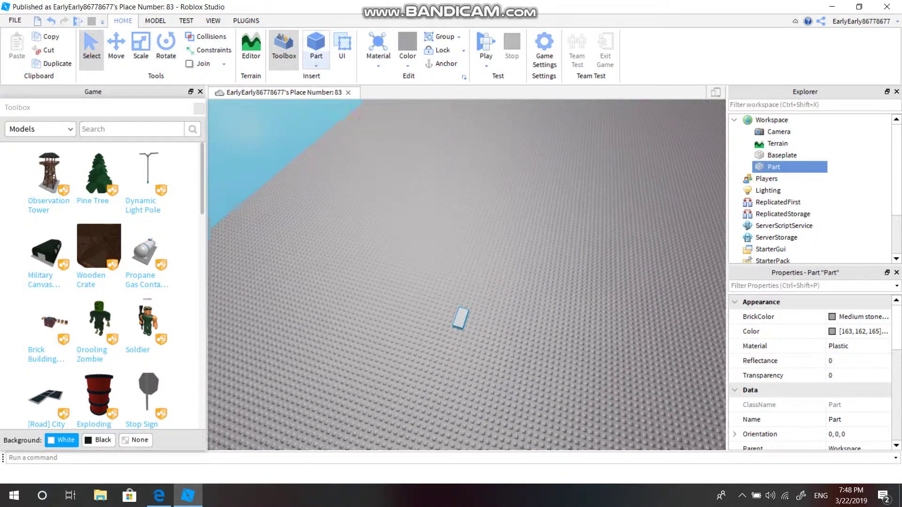
pyautogui.scroll(5, 467, 274)
pyautogui.hotkey('ctrl', '3')
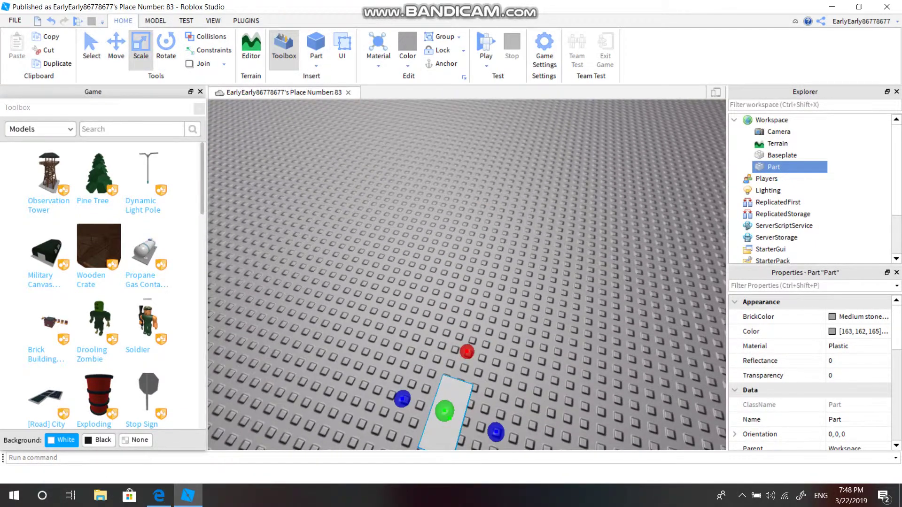
# - Drag the Scale handles to stretch the block into a broad, flat slab over the baseplate
pyautogui.scroll(-10, 467, 274)
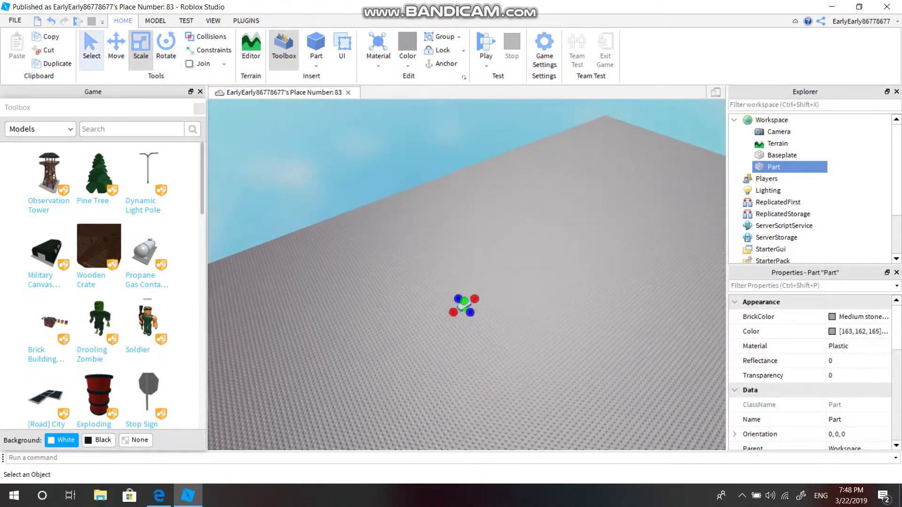
pyautogui.scroll(6, 467, 274)
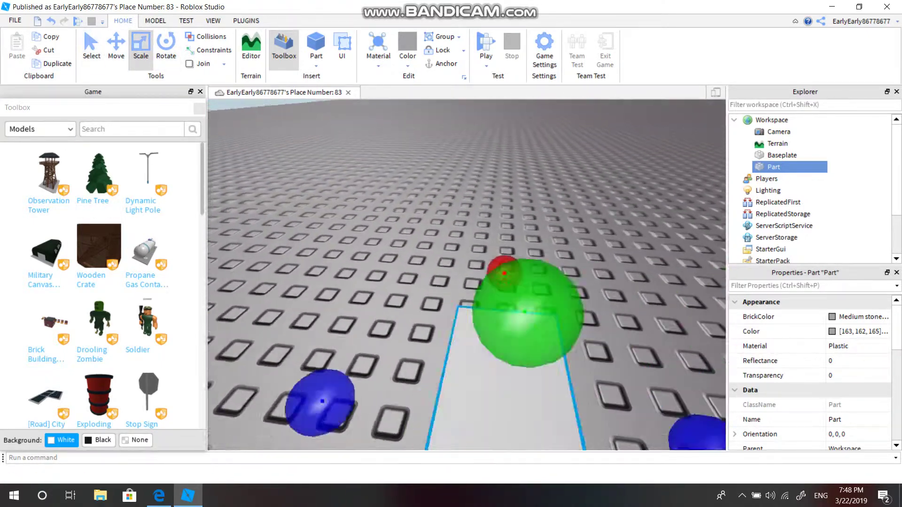
pyautogui.scroll(-2, 466, 275)
pyautogui.press('d')
pyautogui.moveTo(497, 378); pyautogui.dragTo(497, 446)
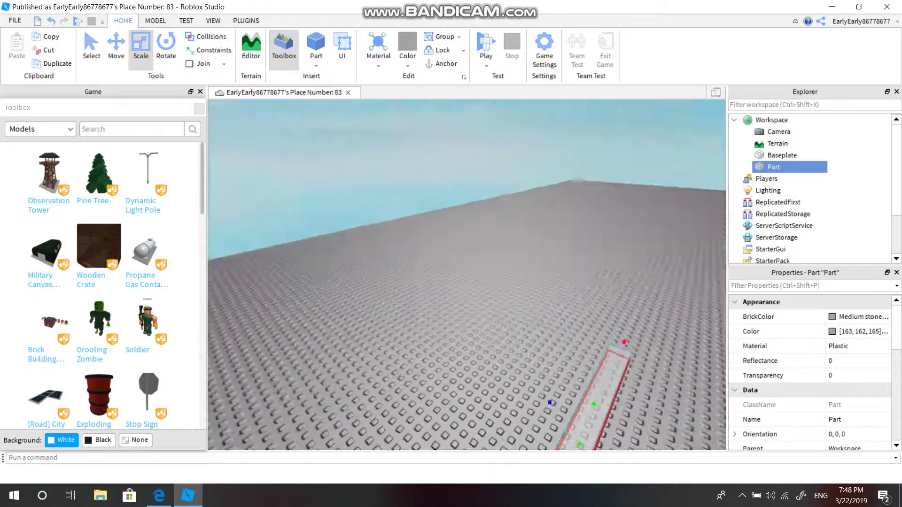
pyautogui.moveTo(466, 274)
pyautogui.mouseDown(button='right')
pyautogui.moveTo(514, 275)
pyautogui.moveTo(498, 263)
pyautogui.moveTo(451, 329)
pyautogui.mouseUp(button='right')
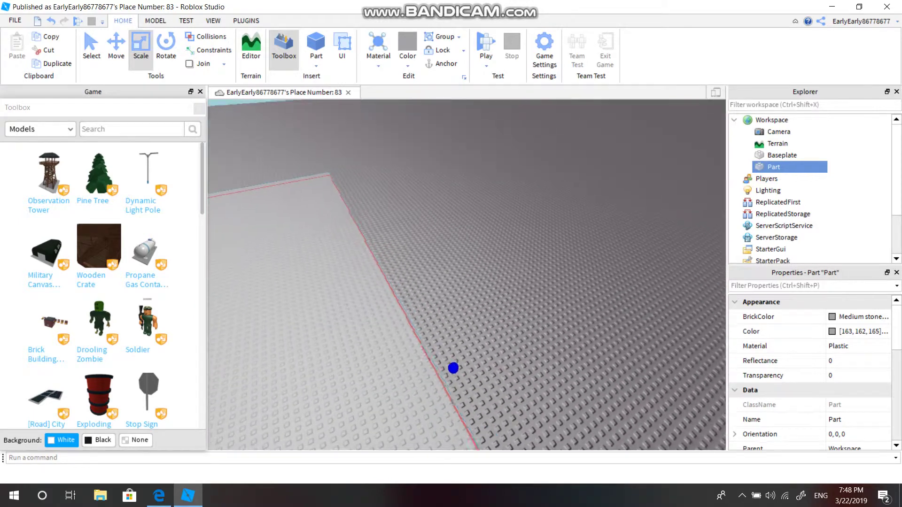
pyautogui.moveTo(466, 275); pyautogui.dragTo(475, 226, button='right')
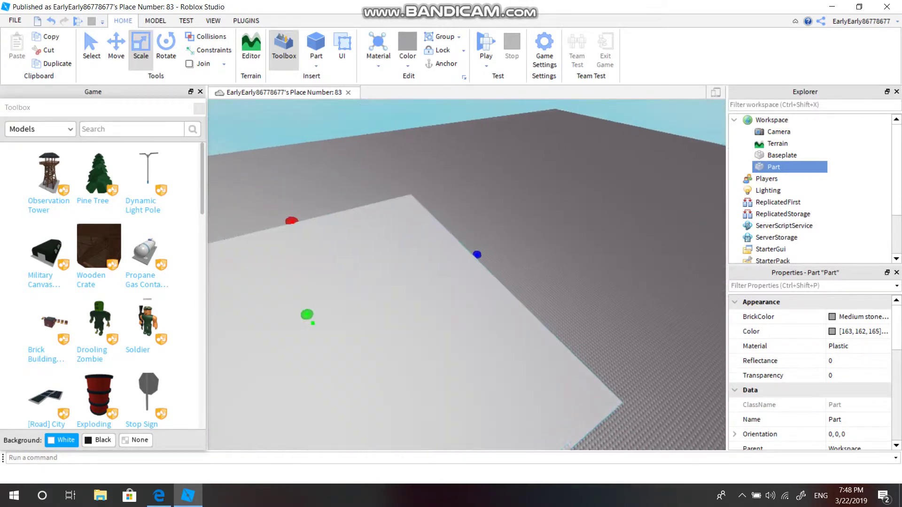
pyautogui.moveTo(467, 275)
pyautogui.mouseDown(button='right')
pyautogui.moveTo(470, 263)
pyautogui.moveTo(465, 300)
pyautogui.mouseUp(button='right')
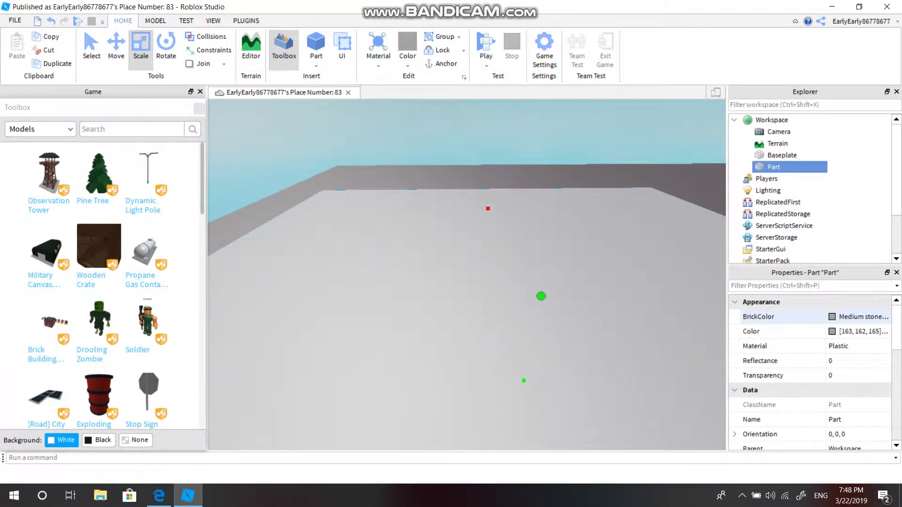
pyautogui.click(858, 316)
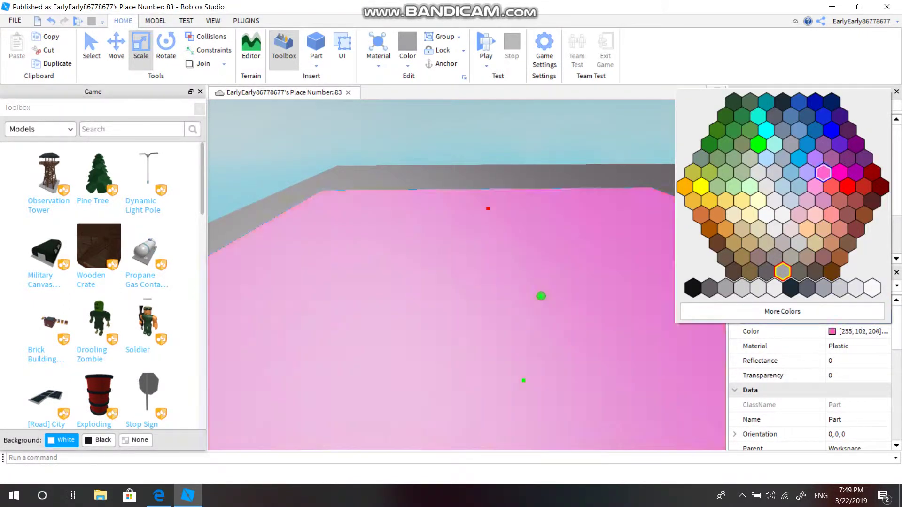
# - Set the slab's BrickColor to Lime green and orbit to view it from several angles
pyautogui.click(757, 144)
pyautogui.moveTo(470, 282); pyautogui.dragTo(540, 291, button='right')
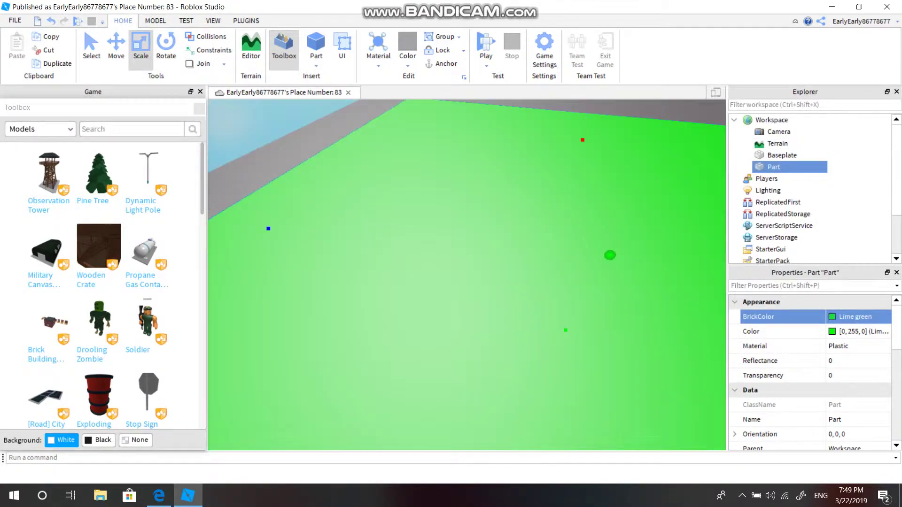
pyautogui.moveTo(456, 221); pyautogui.dragTo(517, 226, button='right')
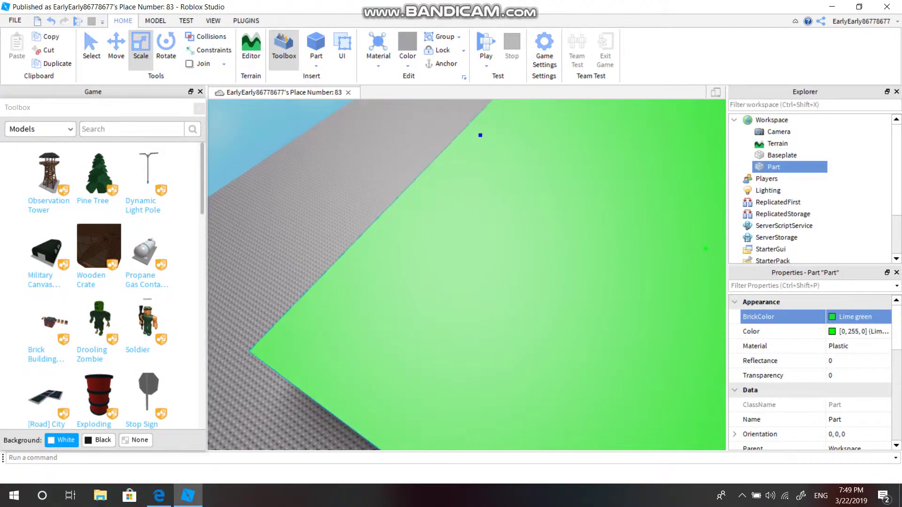
pyautogui.moveTo(465, 272); pyautogui.dragTo(517, 235, button='right')
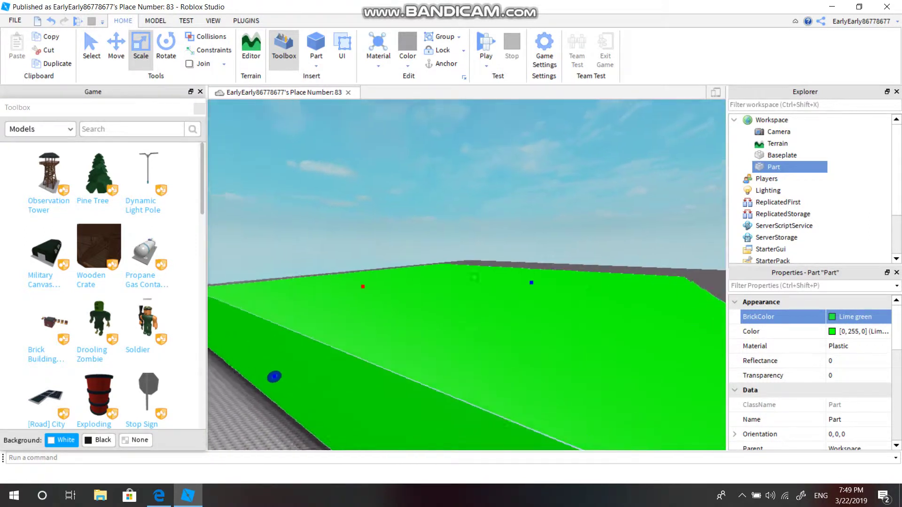
pyautogui.moveTo(465, 273); pyautogui.dragTo(507, 264, button='right')
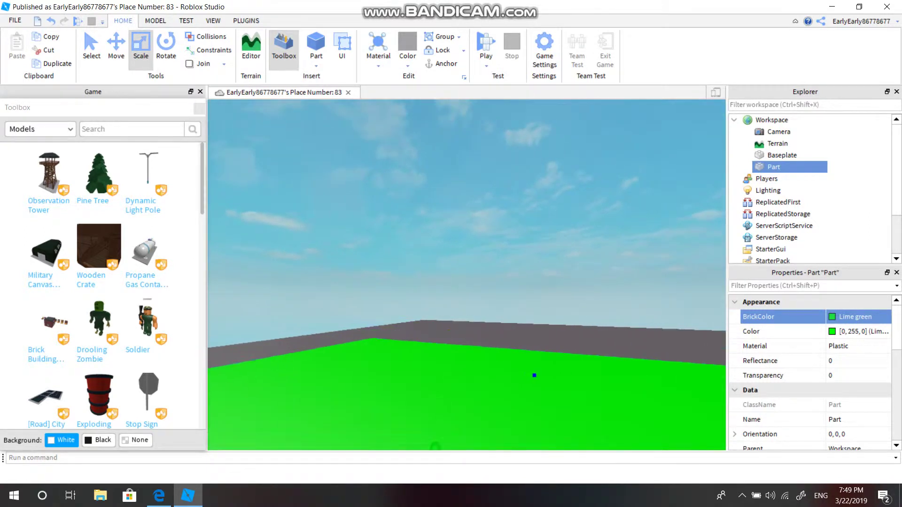
pyautogui.moveTo(333, 395); pyautogui.dragTo(346, 326, button='right')
# - Insert a second part, rotate it 90 degrees, and stretch it upward into a tall post
pyautogui.click(599, 325)
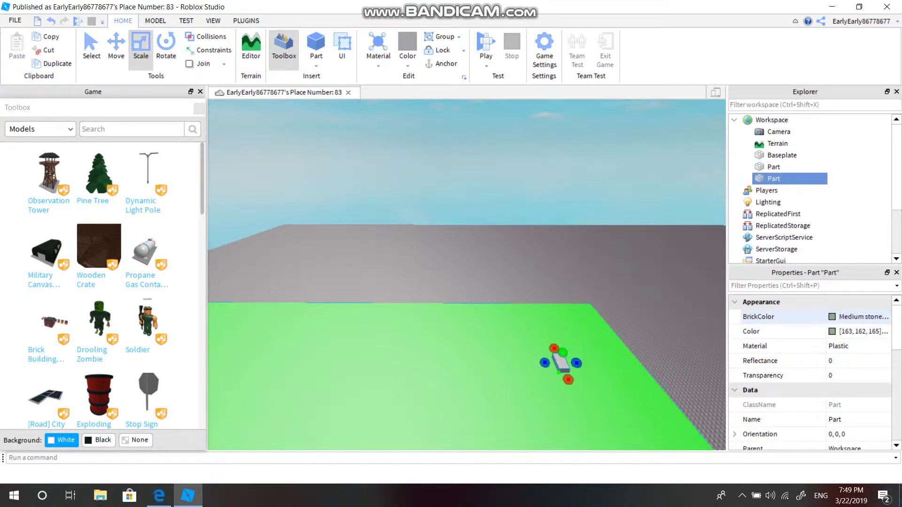
pyautogui.scroll(5, 559, 364)
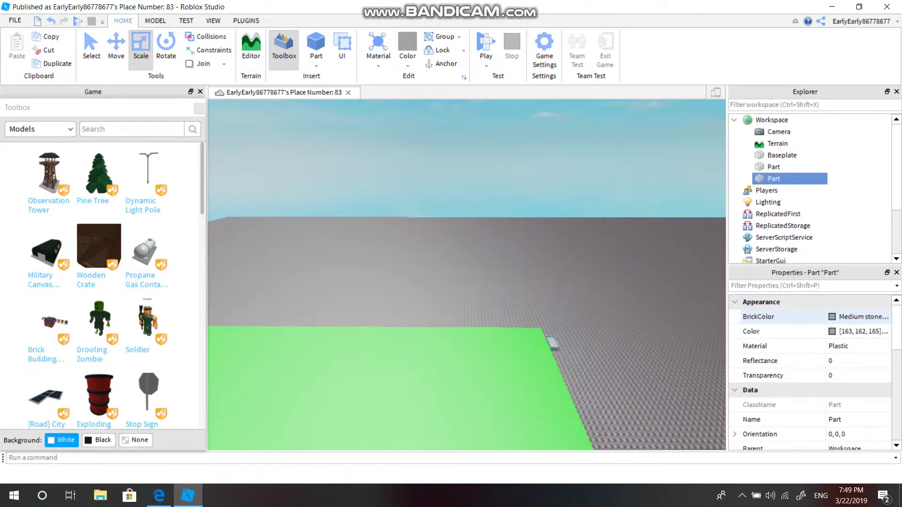
pyautogui.scroll(2, 564, 371)
pyautogui.hotkey('ctrl', 'r')
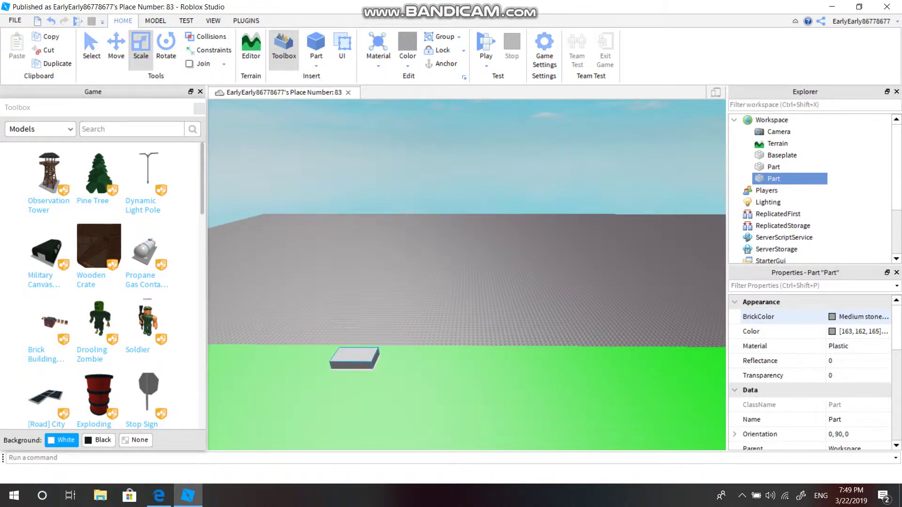
pyautogui.scroll(3, 465, 277)
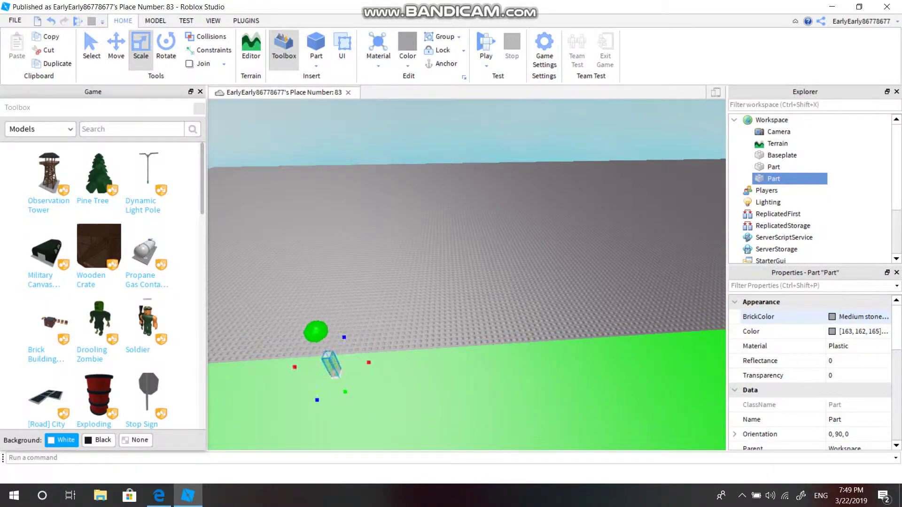
pyautogui.moveTo(465, 275); pyautogui.dragTo(465, 234, button='right')
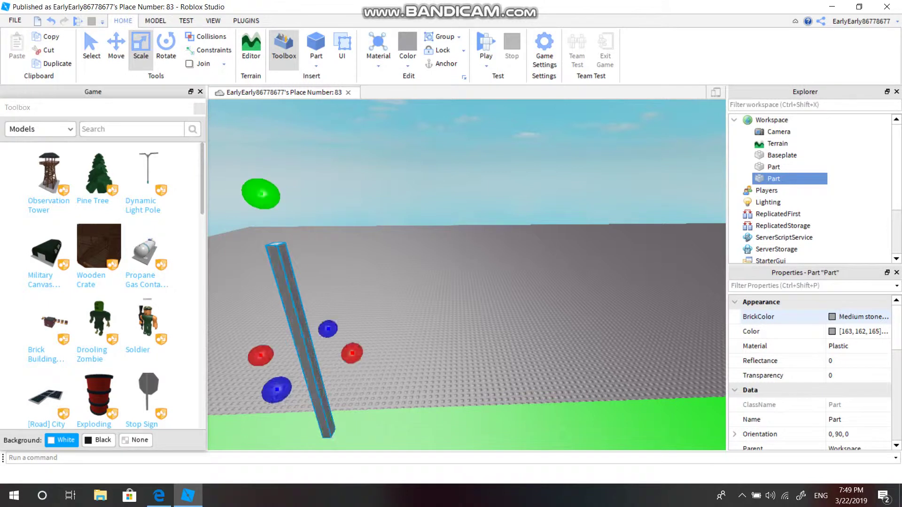
pyautogui.rightClick(356, 360)
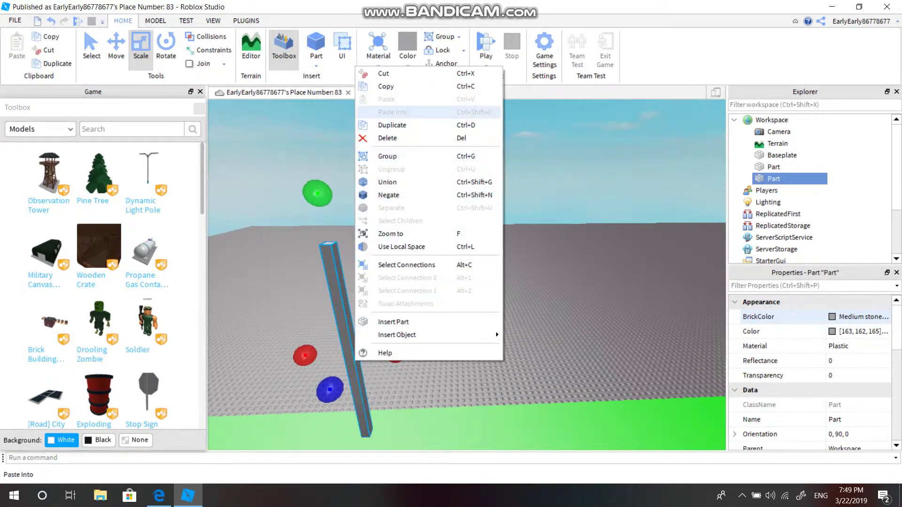
# - Add a third part as a second pole and nudge it beside the first on the platform
pyautogui.click(392, 125)
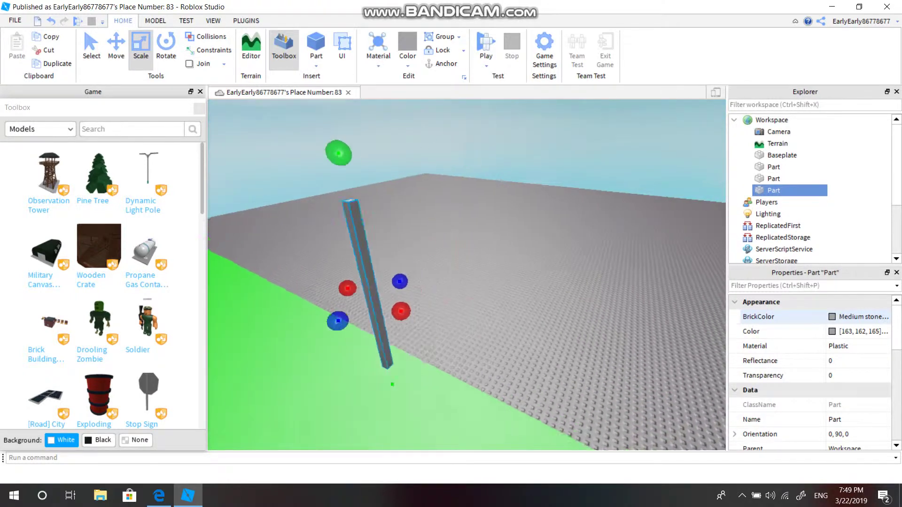
pyautogui.press('w')
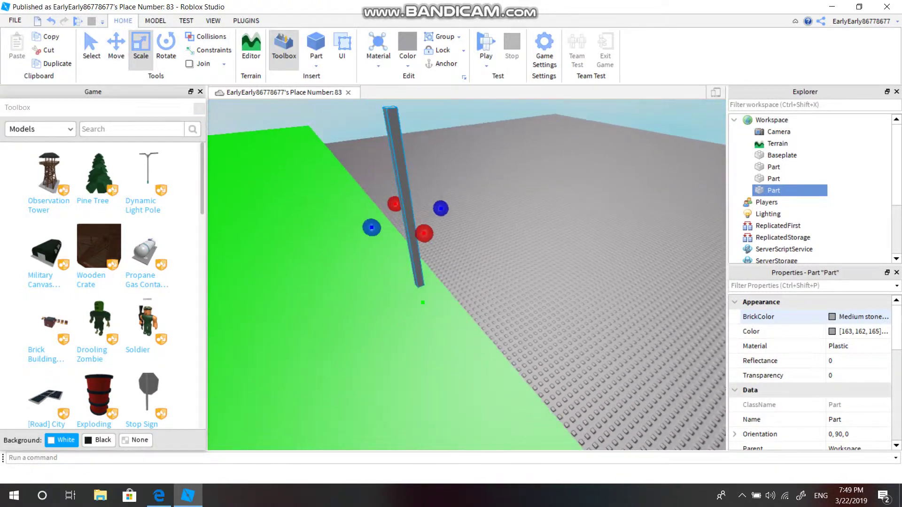
pyautogui.moveTo(467, 275); pyautogui.dragTo(516, 263, button='right')
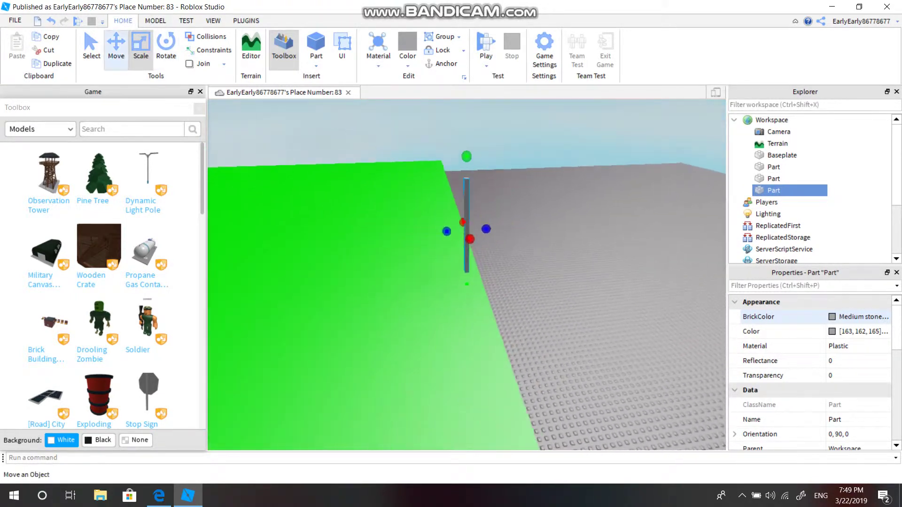
pyautogui.press('s')
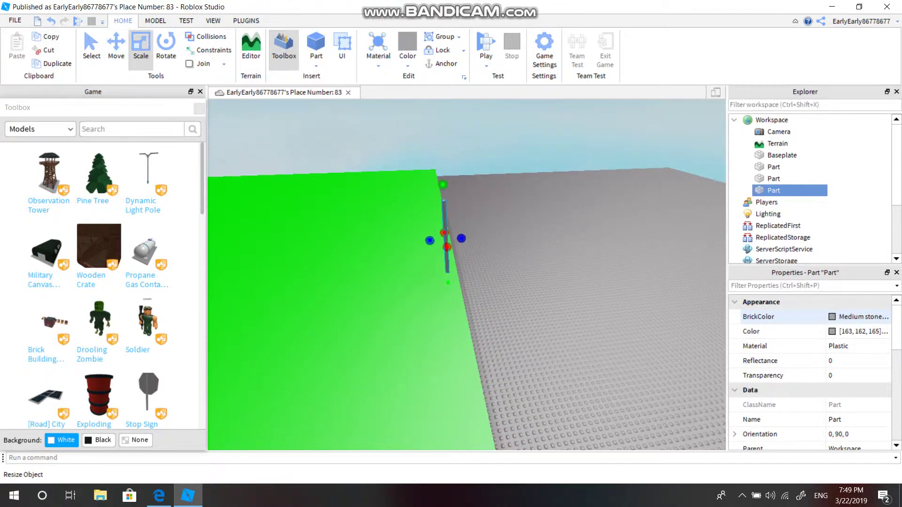
pyautogui.moveTo(465, 273); pyautogui.dragTo(564, 282, button='right')
pyautogui.moveTo(507, 224); pyautogui.dragTo(528, 222)
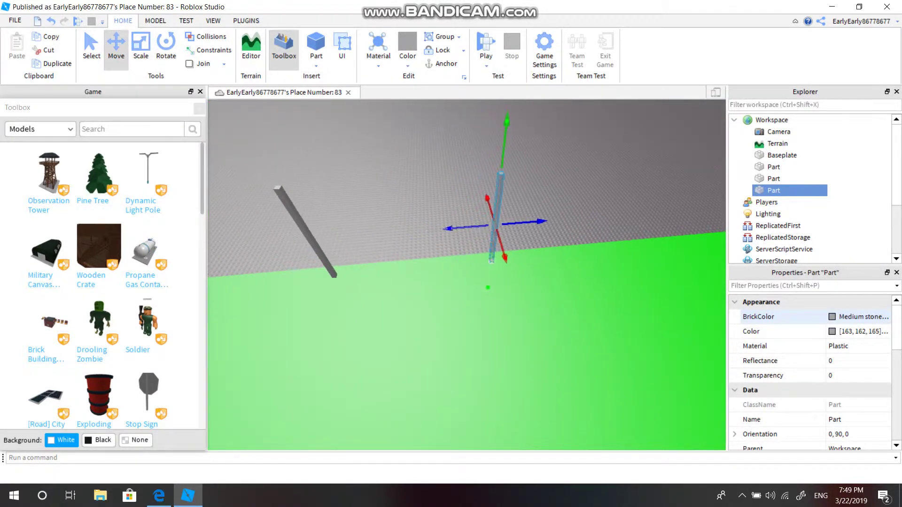
pyautogui.moveTo(470, 282); pyautogui.dragTo(462, 311, button='right')
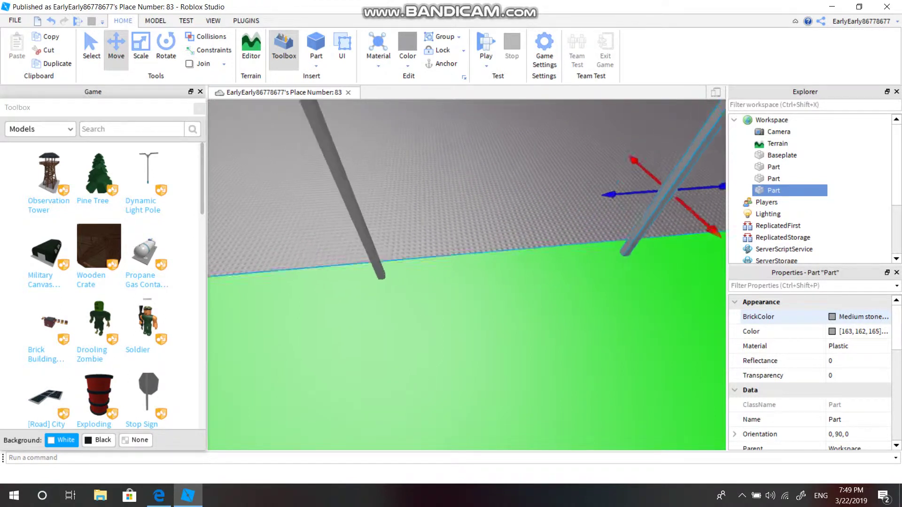
pyautogui.rightClick(462, 311)
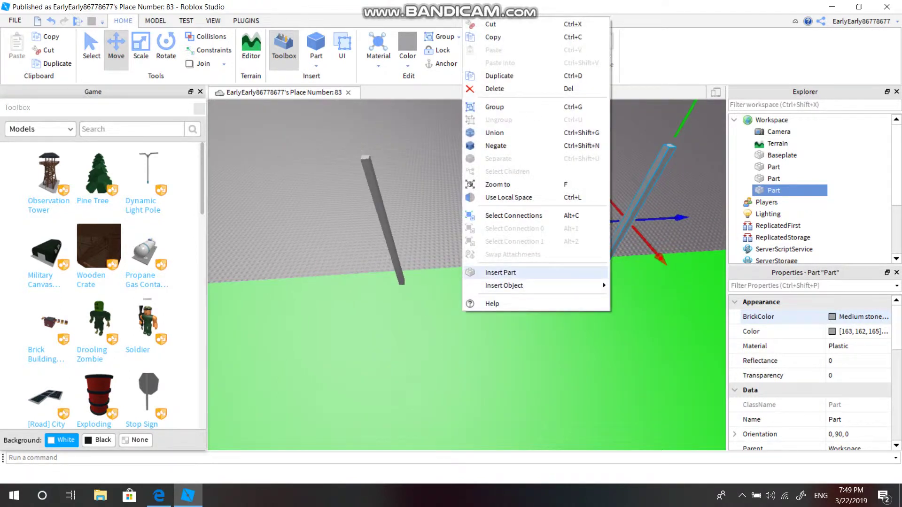
pyautogui.click(383, 221)
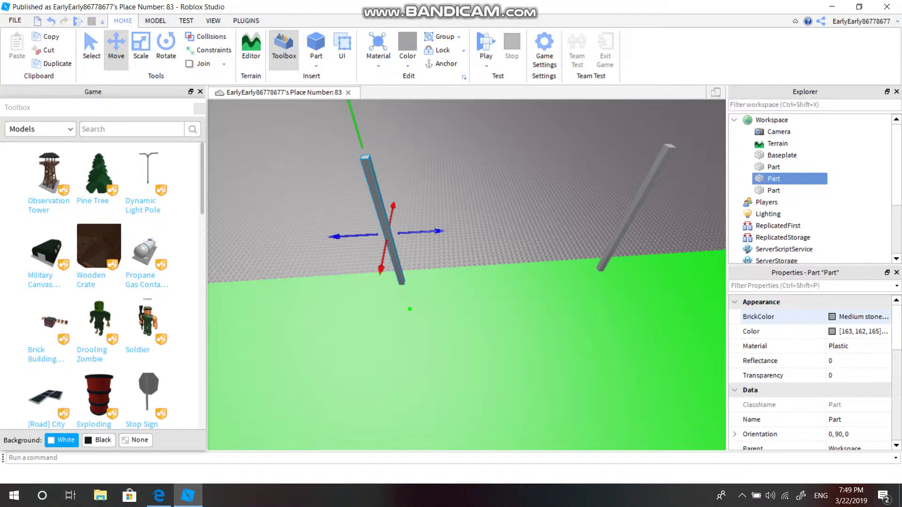
# - Give the left pole a reddish brown BrickColor and the right pole a brown one
pyautogui.click(841, 316)
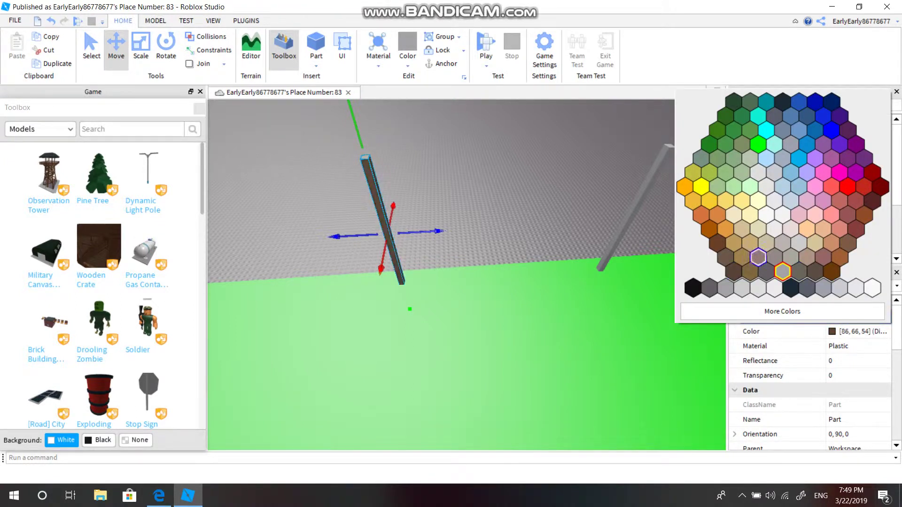
pyautogui.press('Escape')
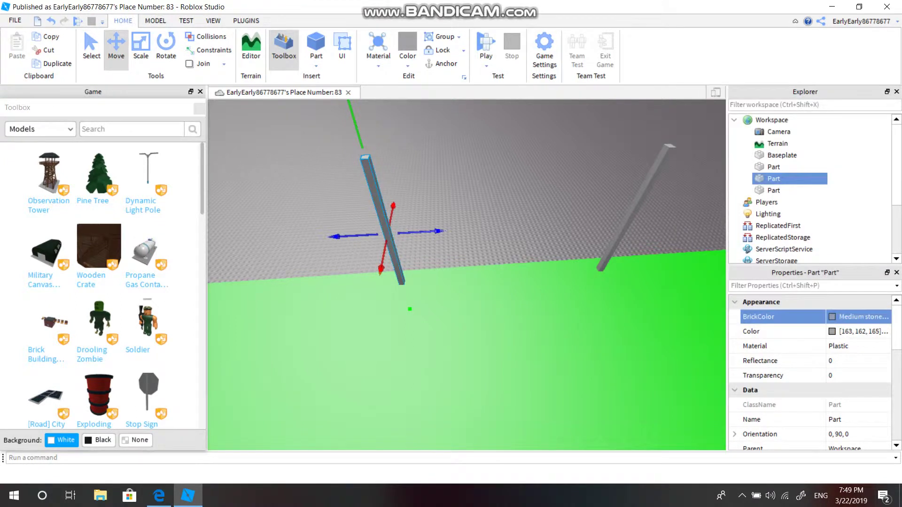
pyautogui.click(840, 317)
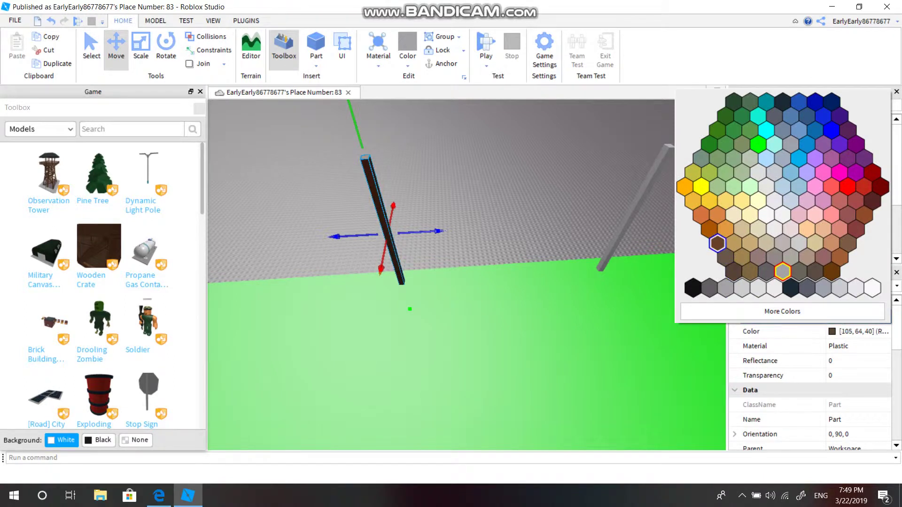
pyautogui.press('Escape')
pyautogui.click(636, 207)
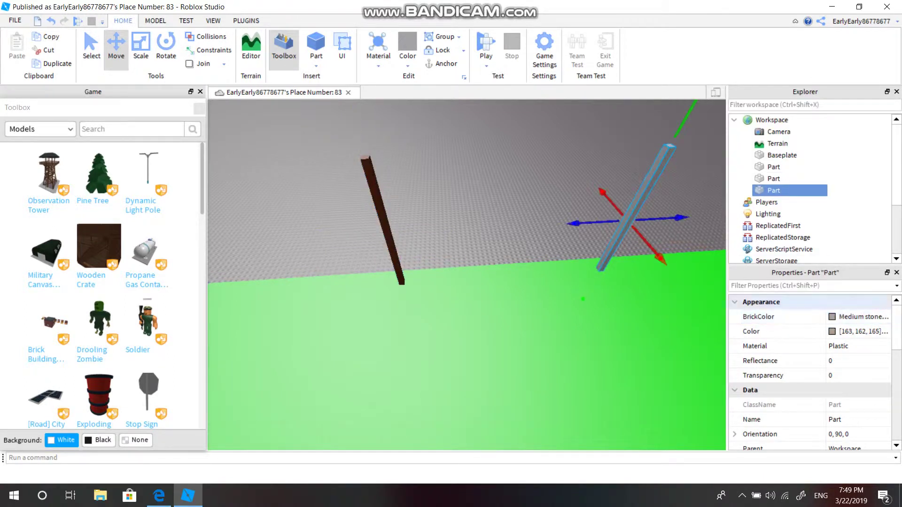
pyautogui.click(841, 317)
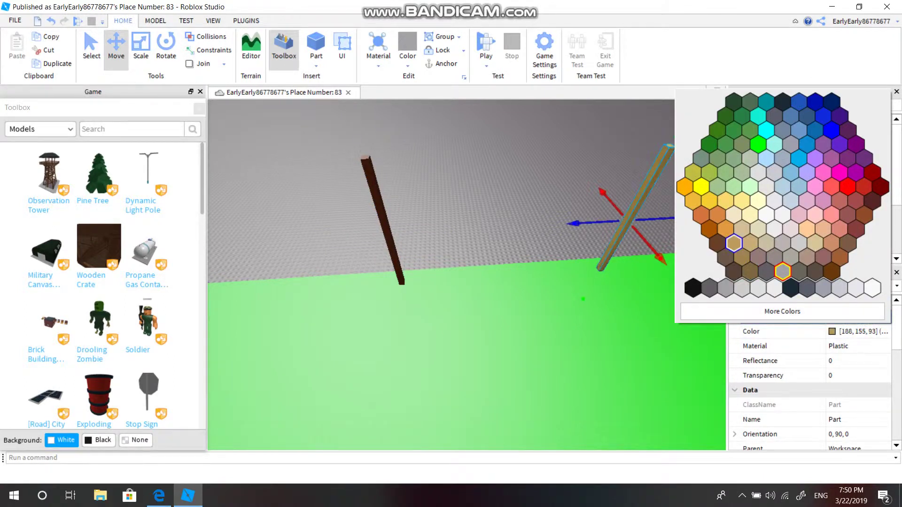
pyautogui.click(782, 271)
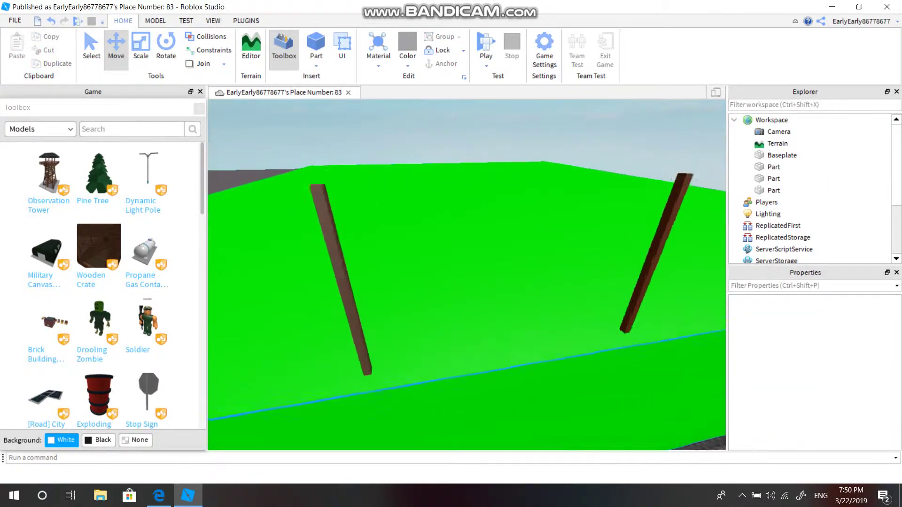
pyautogui.press('w')
pyautogui.press('s')
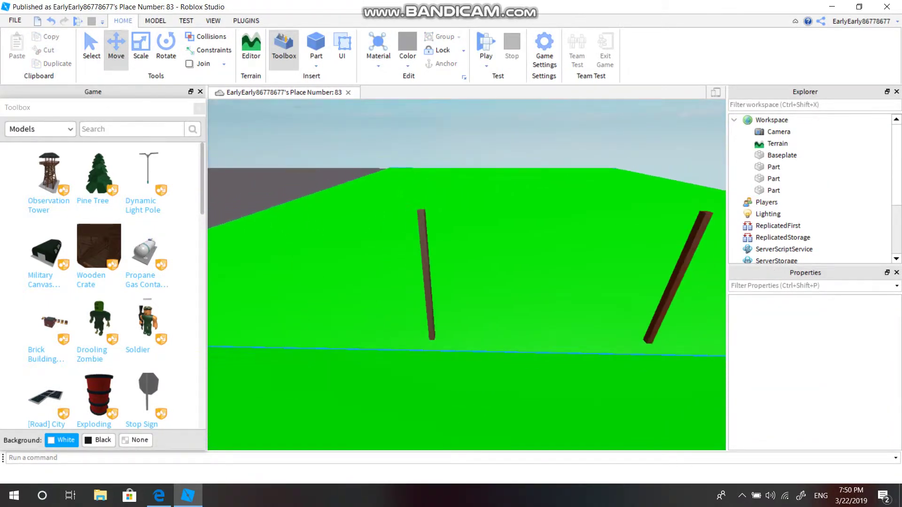
pyautogui.press('w')
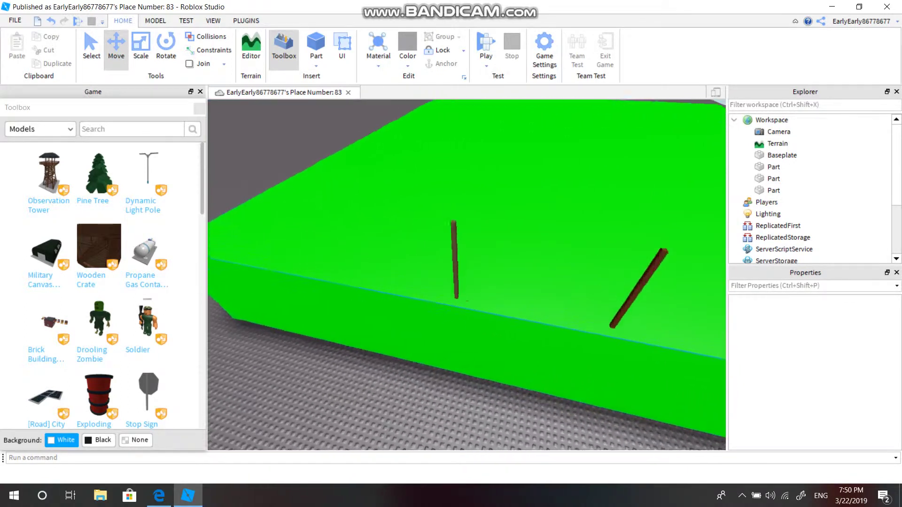
pyautogui.press('s')
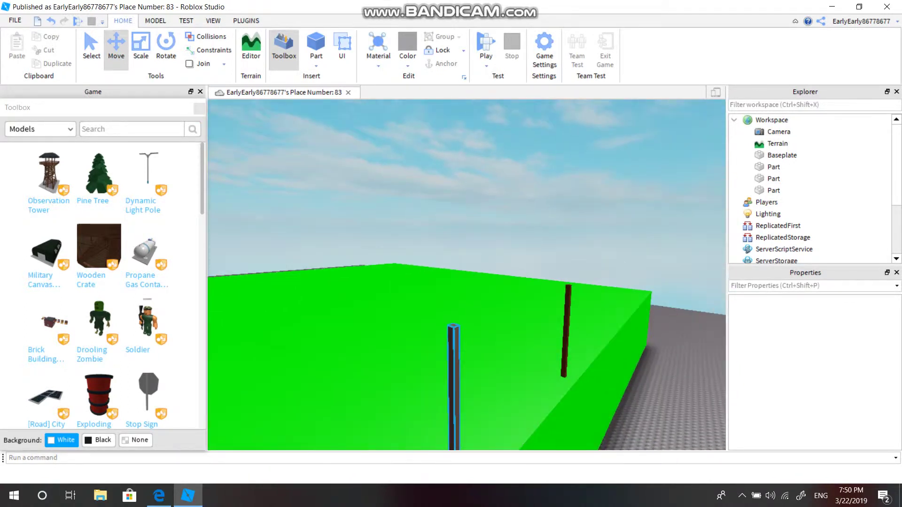
pyautogui.click(454, 375)
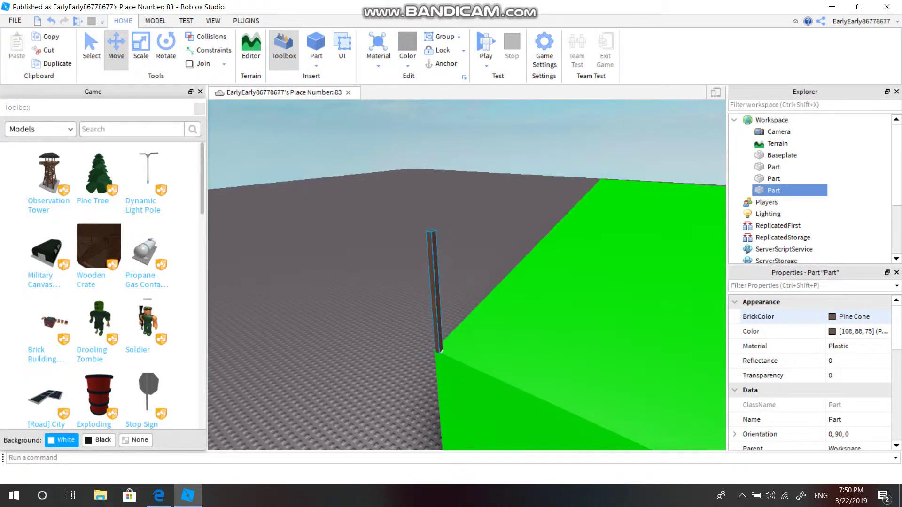
# - Select the reddish brown pole and check its corner placement from several camera angles
pyautogui.press('w')
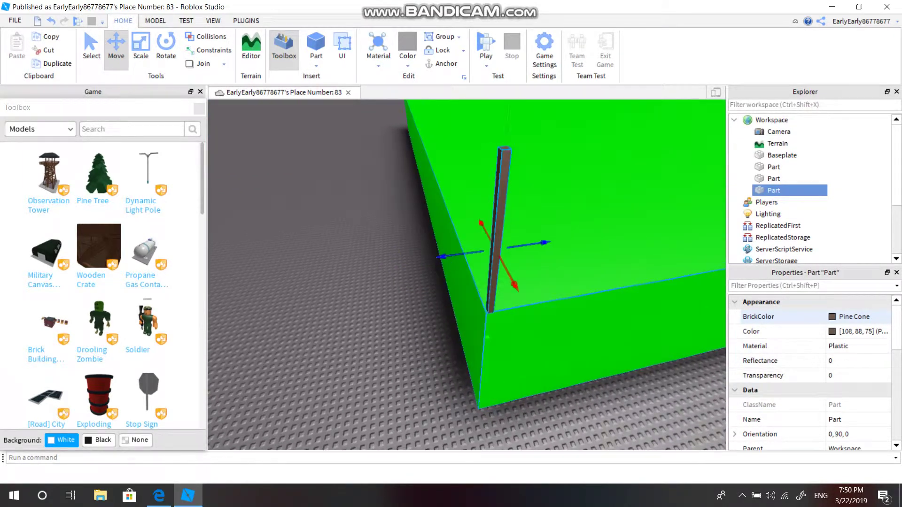
pyautogui.press('s')
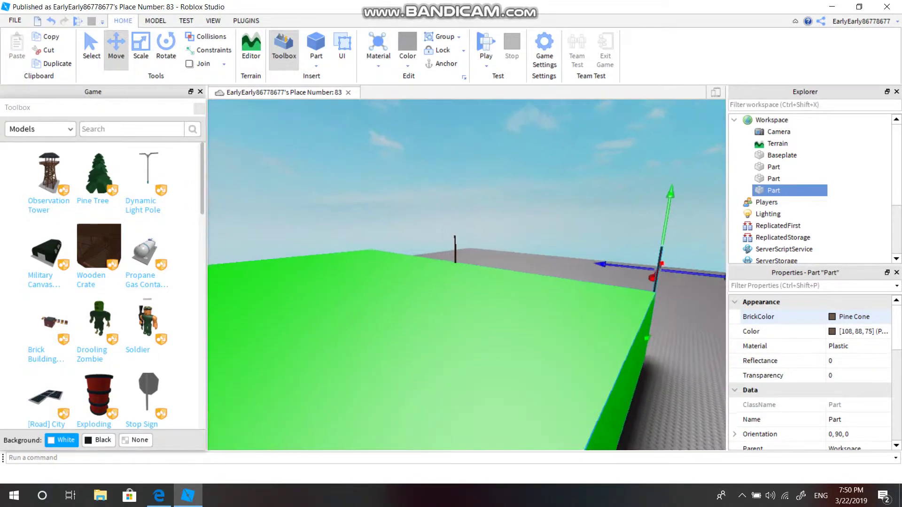
pyautogui.click(477, 352)
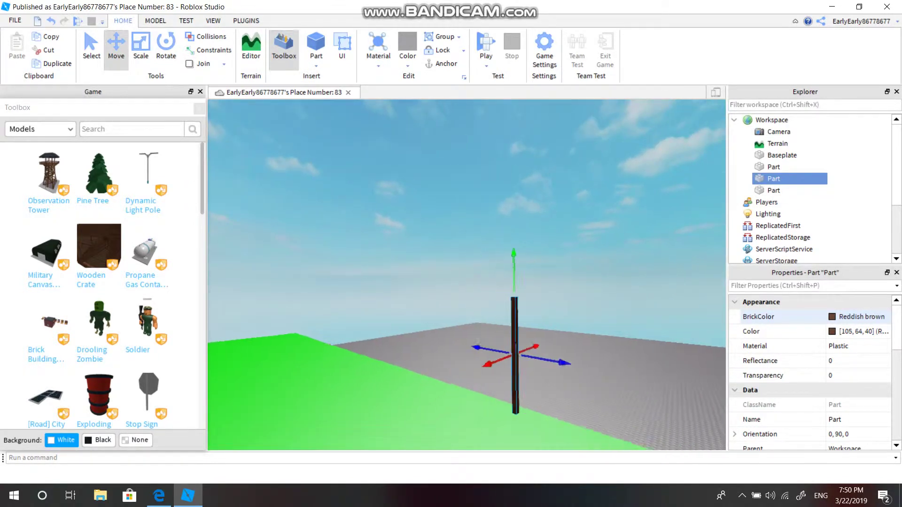
pyautogui.press('a')
pyautogui.press('s')
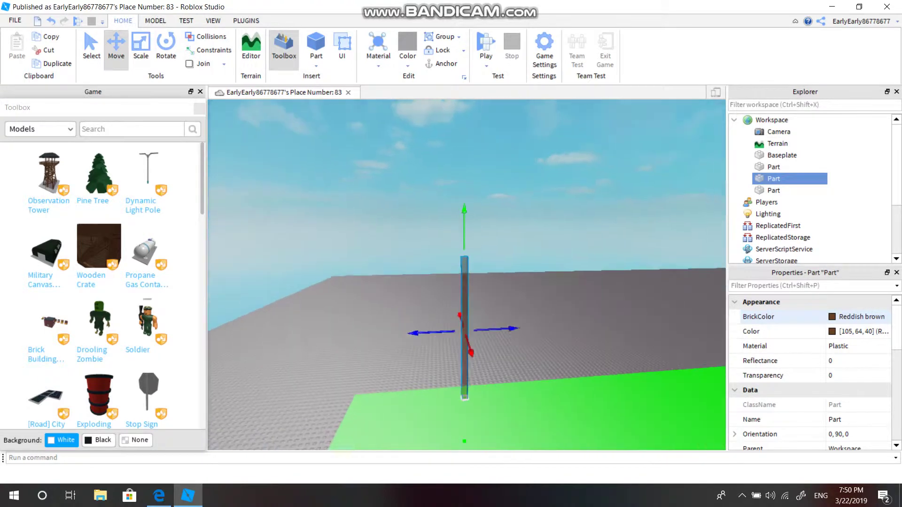
pyautogui.moveTo(465, 282); pyautogui.dragTo(517, 305, button='right')
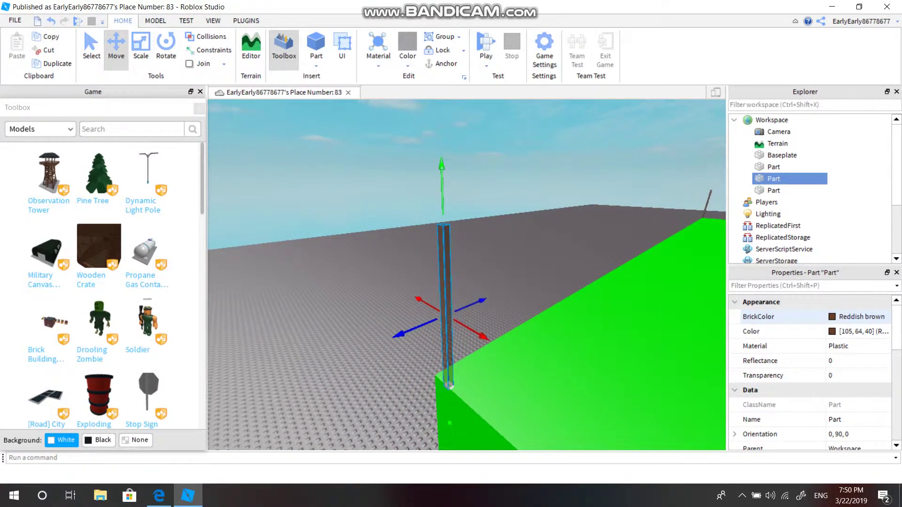
pyautogui.press('w')
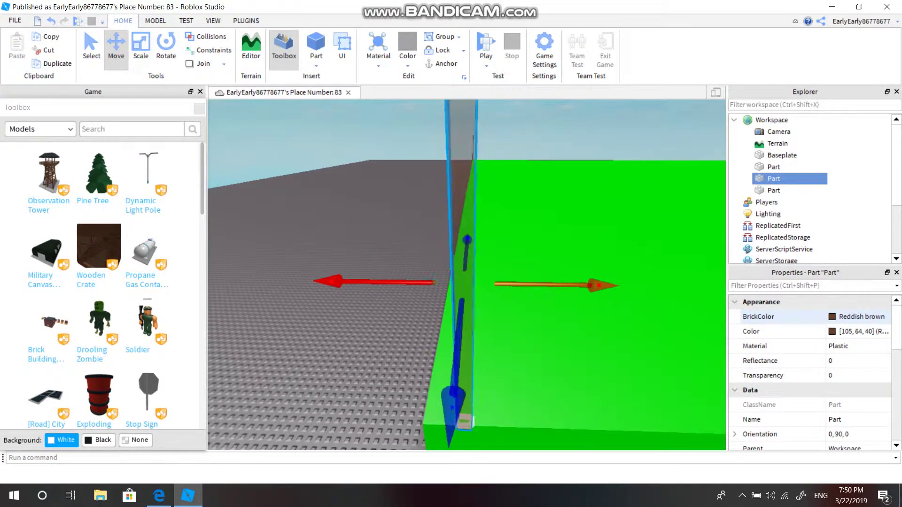
pyautogui.press('d')
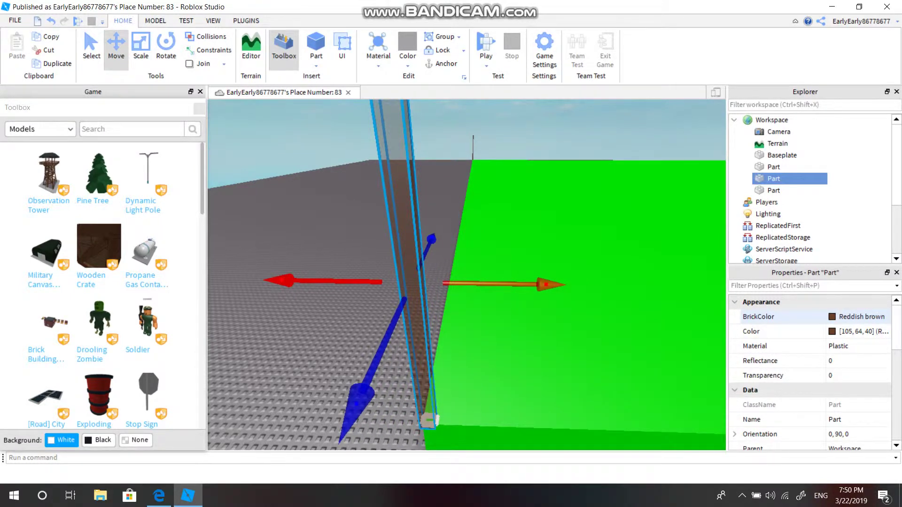
pyautogui.moveTo(465, 282); pyautogui.dragTo(493, 306, button='right')
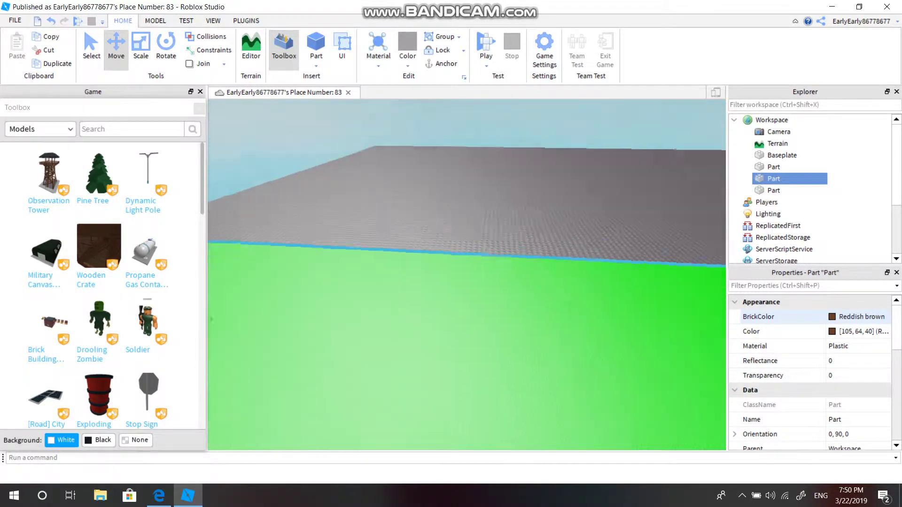
pyautogui.moveTo(465, 273)
pyautogui.mouseDown(button='right')
pyautogui.moveTo(465, 319)
pyautogui.moveTo(465, 263)
pyautogui.moveTo(465, 300)
pyautogui.moveTo(479, 272)
pyautogui.mouseUp(button='right')
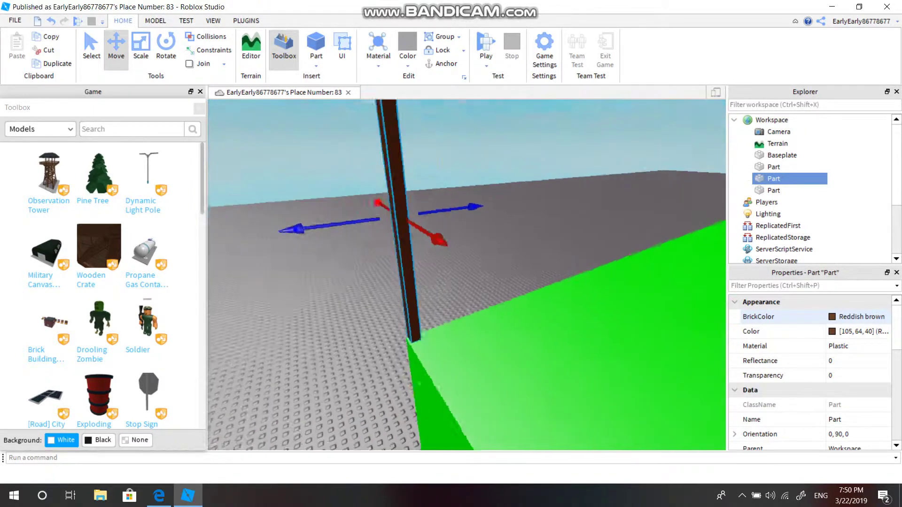
pyautogui.moveTo(479, 273)
pyautogui.mouseDown(button='right')
pyautogui.moveTo(465, 292)
pyautogui.moveTo(488, 281)
pyautogui.moveTo(488, 263)
pyautogui.moveTo(470, 282)
pyautogui.moveTo(498, 273)
pyautogui.moveTo(451, 282)
pyautogui.mouseUp(button='right')
pyautogui.click(423, 141)
pyautogui.rightClick(348, 256)
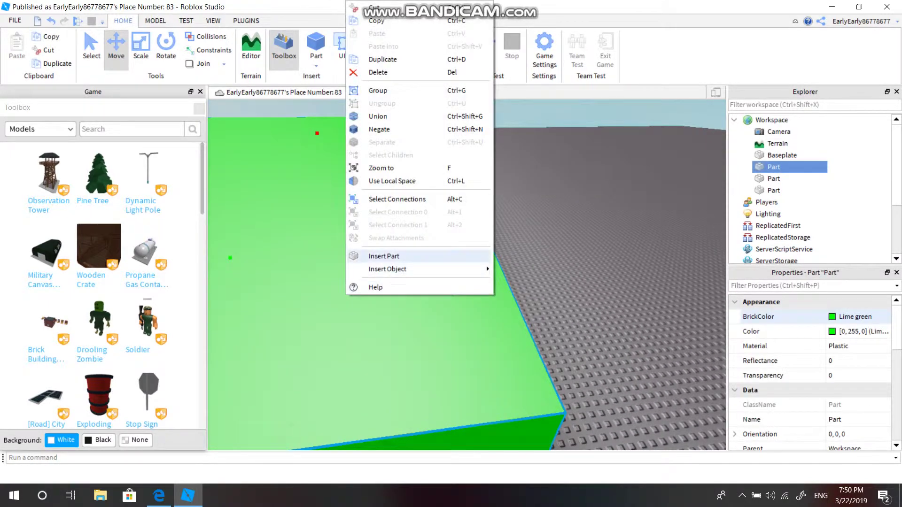
pyautogui.click(383, 256)
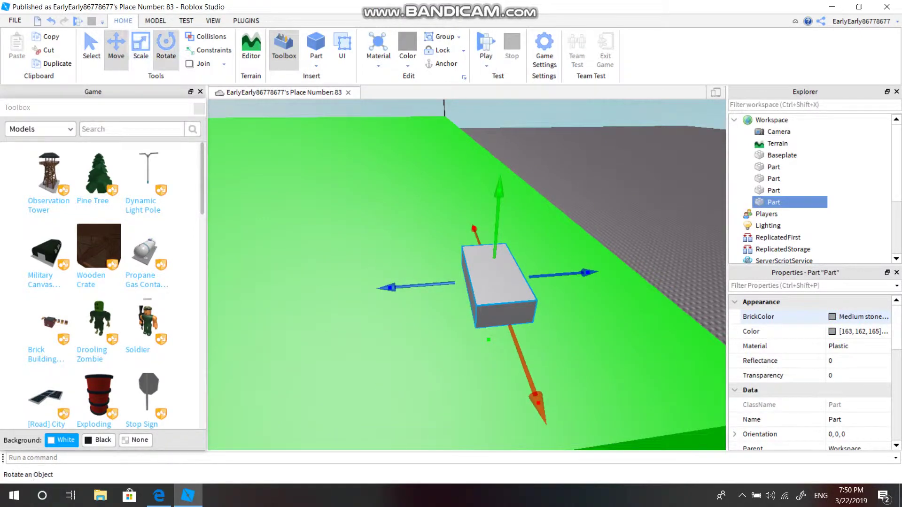
pyautogui.click(165, 47)
pyautogui.click(140, 45)
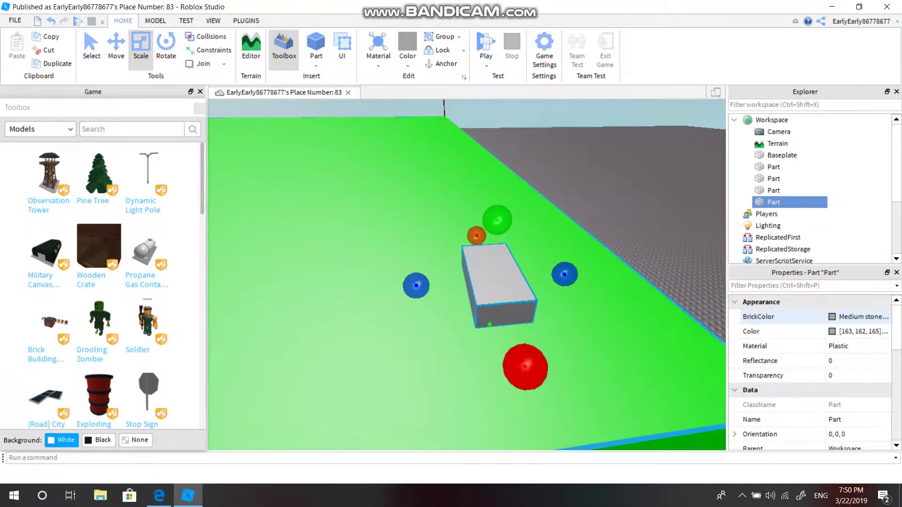
pyautogui.moveTo(466, 275); pyautogui.dragTo(466, 275, button='right')
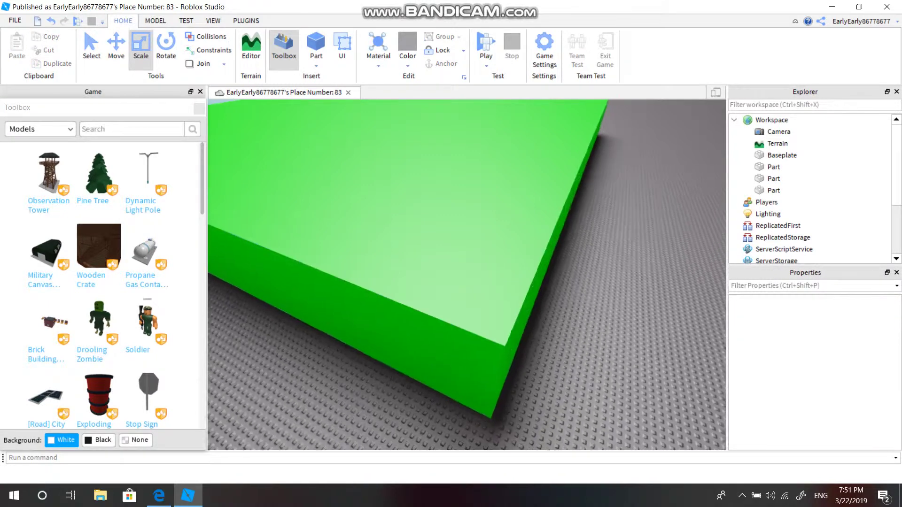
pyautogui.moveTo(467, 275); pyautogui.dragTo(466, 275, button='right')
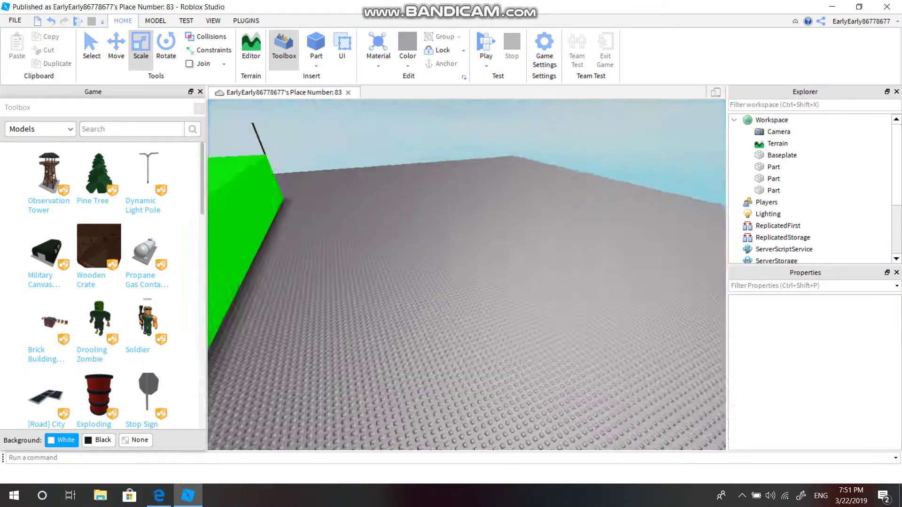
pyautogui.press('s')
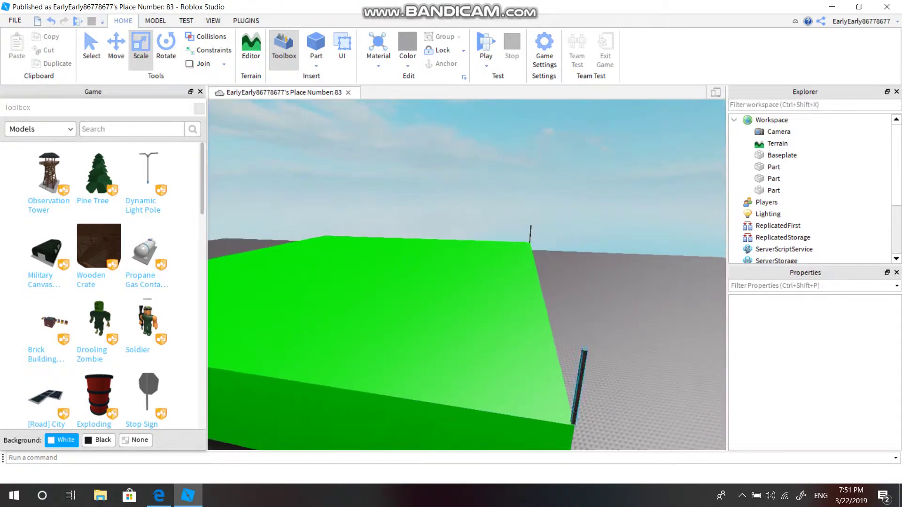
pyautogui.click(578, 385)
# - Duplicate the brown pole and, with the Move tool, focus on the copy at another corner
pyautogui.press('f')
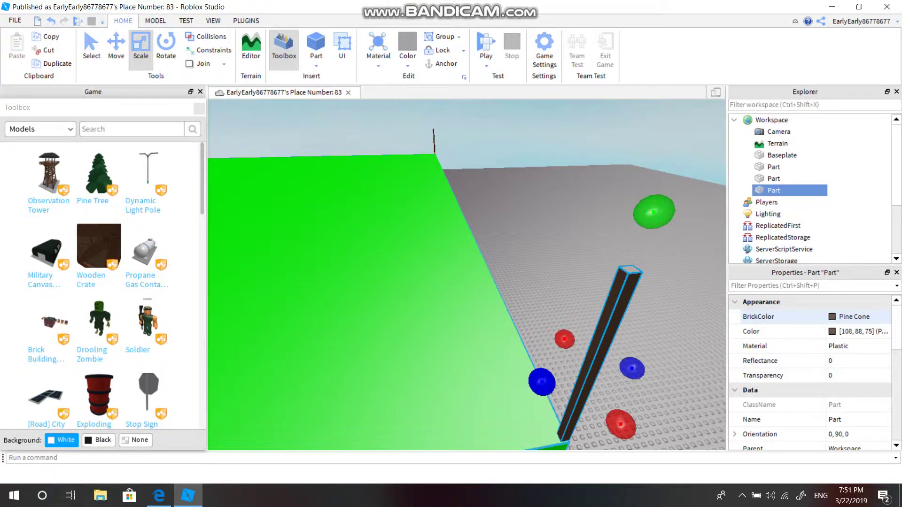
pyautogui.rightClick(614, 313)
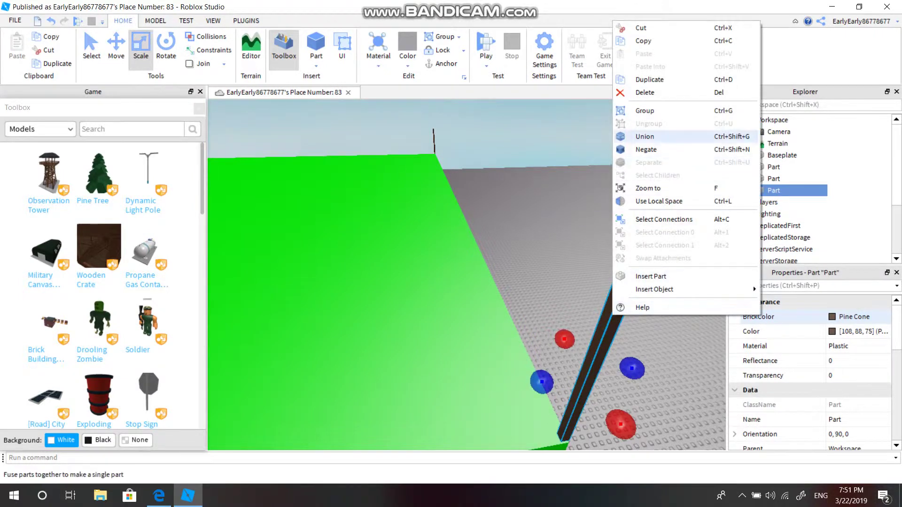
pyautogui.click(650, 79)
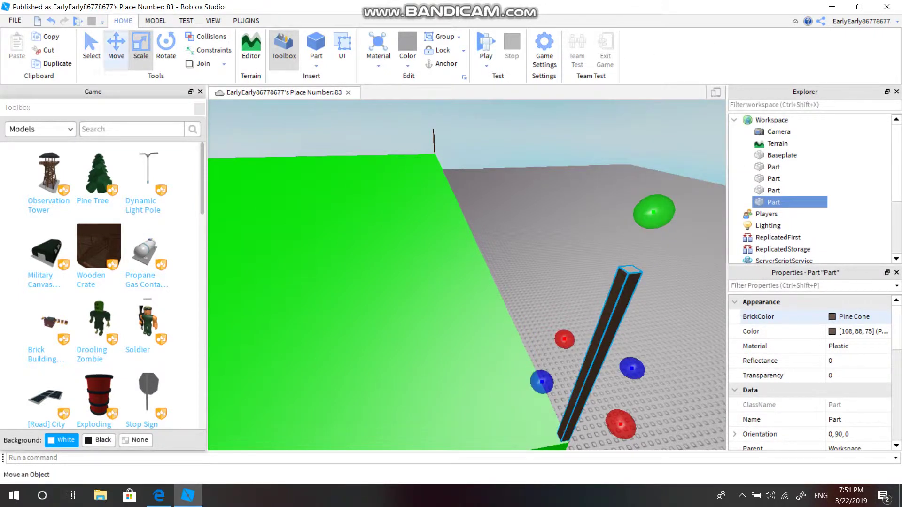
pyautogui.click(116, 47)
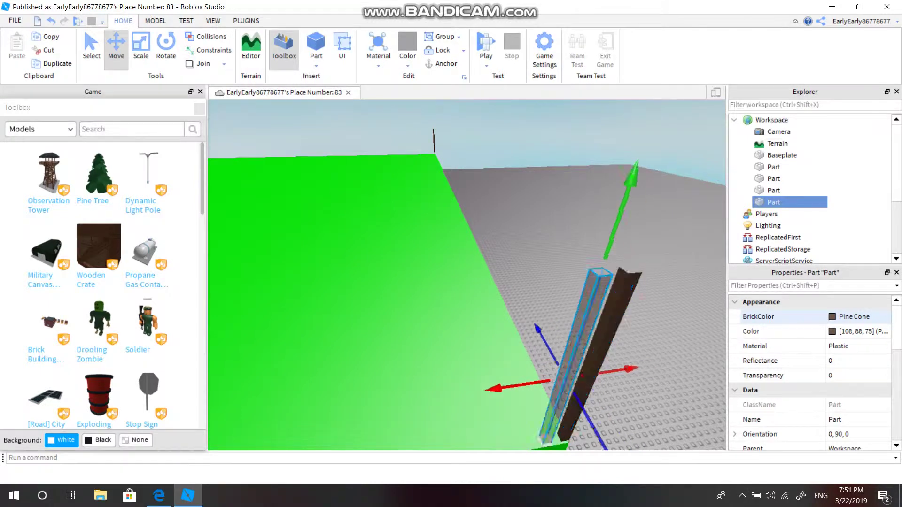
pyautogui.moveTo(470, 282); pyautogui.dragTo(376, 281, button='right')
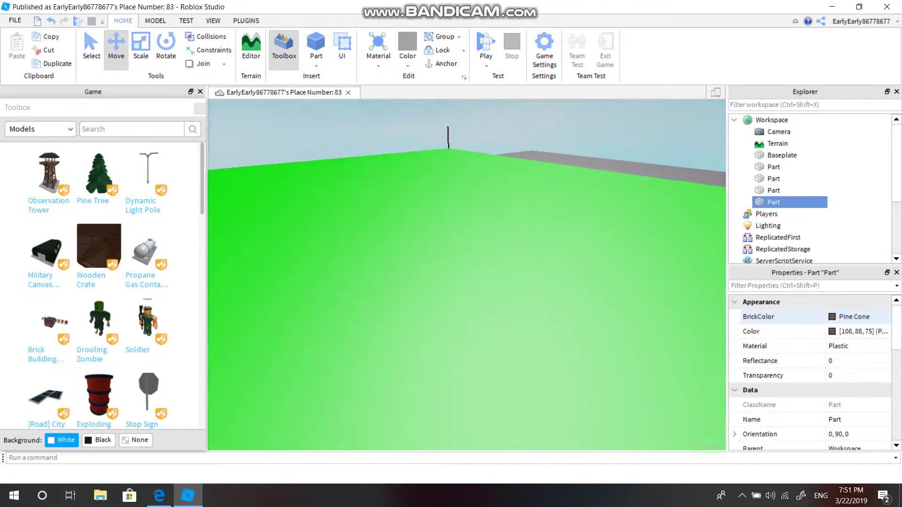
pyautogui.press('f')
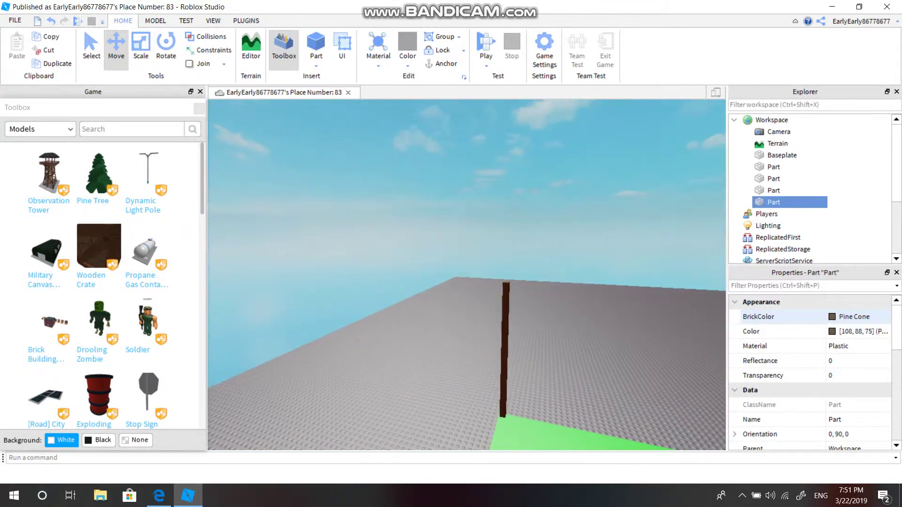
pyautogui.rightClick(501, 49)
# - Make two more duplicates of the brown pole and focus the view on them
pyautogui.click(538, 108)
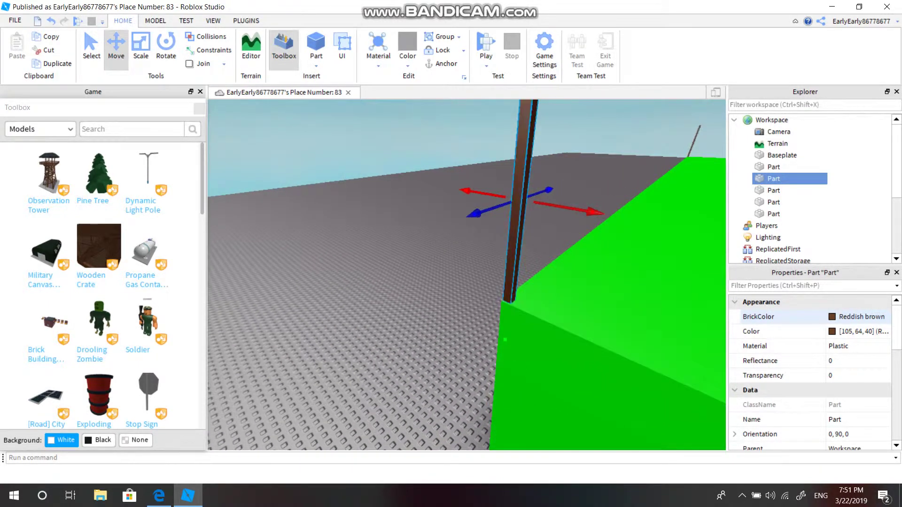
pyautogui.rightClick(488, 142)
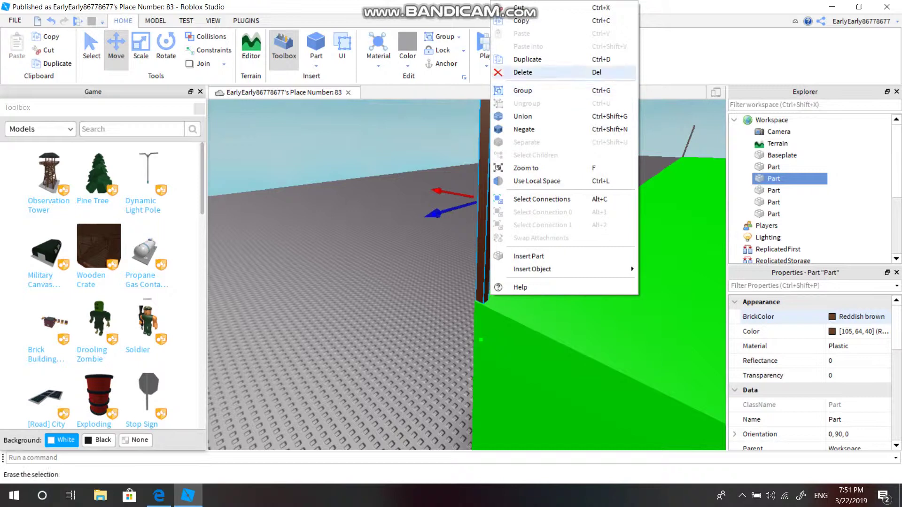
pyautogui.click(527, 59)
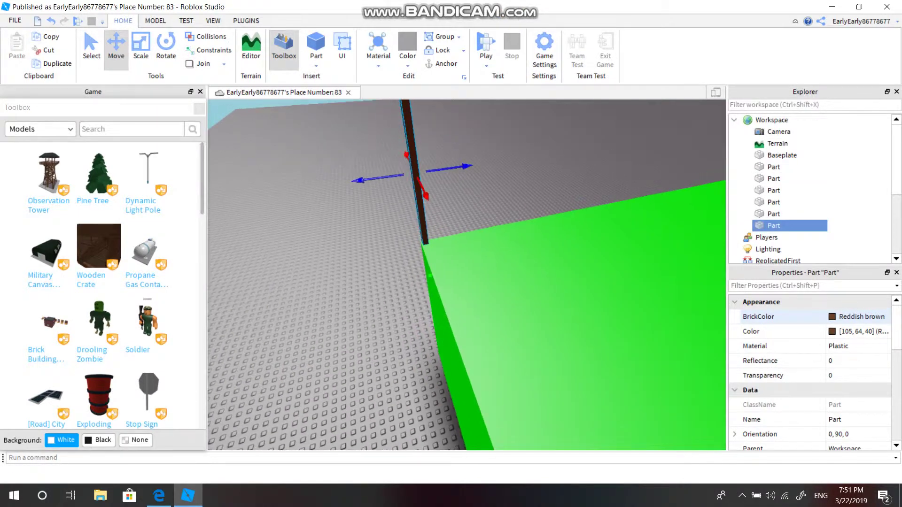
pyautogui.press('f')
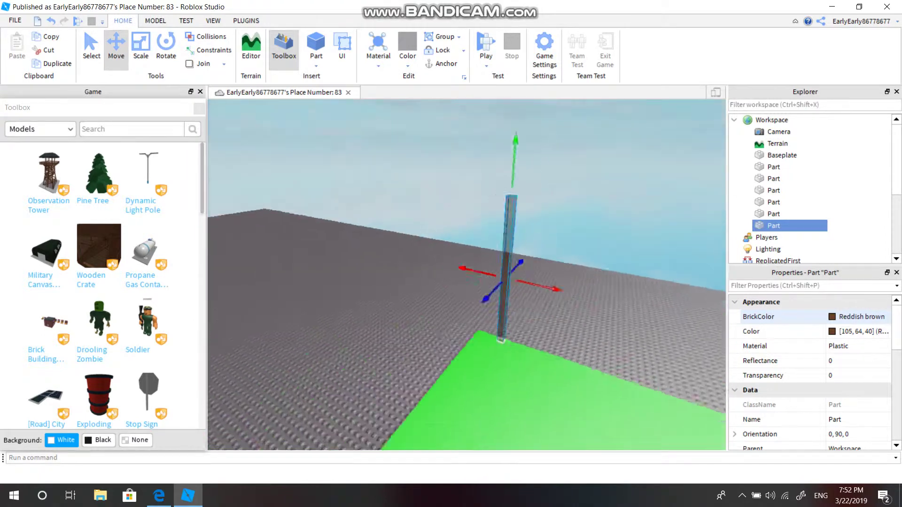
pyautogui.press('w')
pyautogui.press('f')
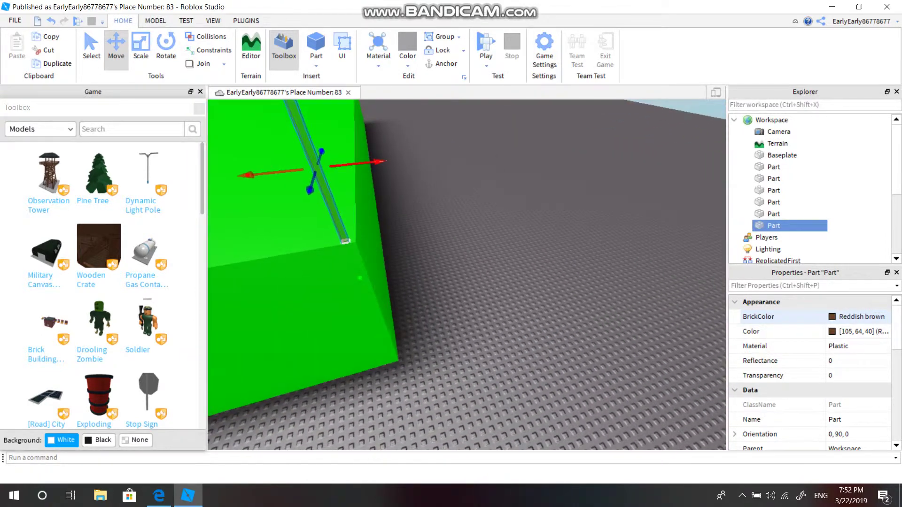
pyautogui.press('f')
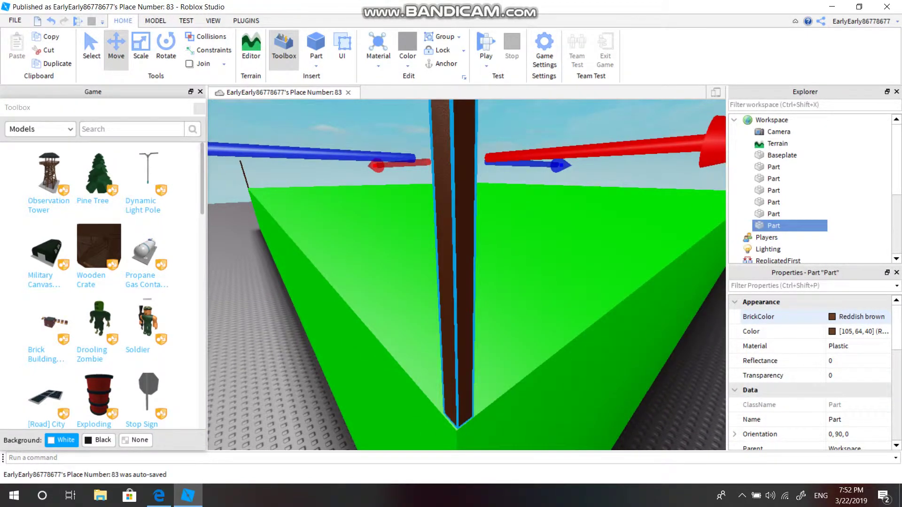
# - Fly back over the green platform and search the Toolbox models for 'Light'
pyautogui.press('s')
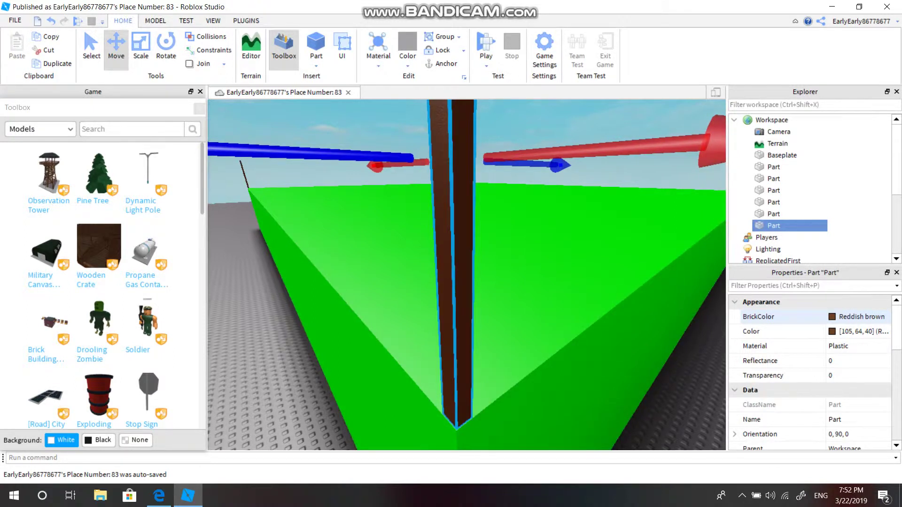
pyautogui.press('s')
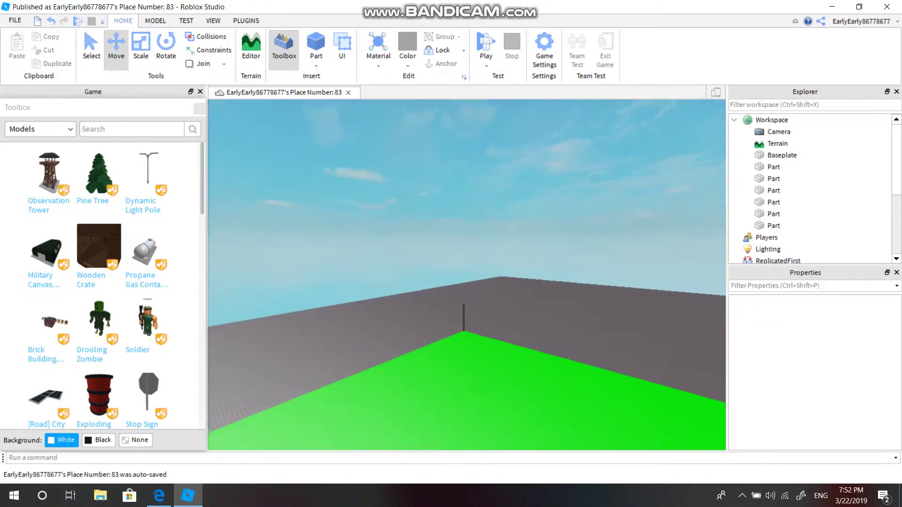
pyautogui.press('w')
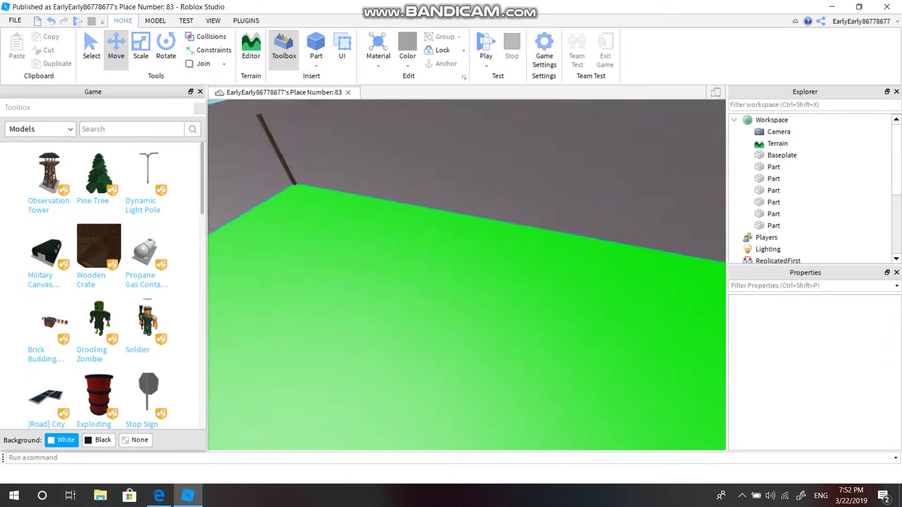
pyautogui.press('s')
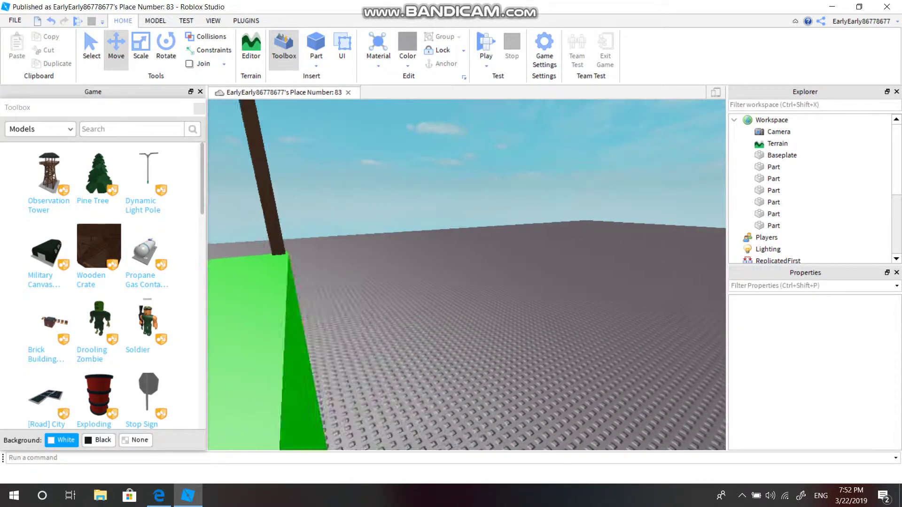
pyautogui.press('e')
pyautogui.write('Light')
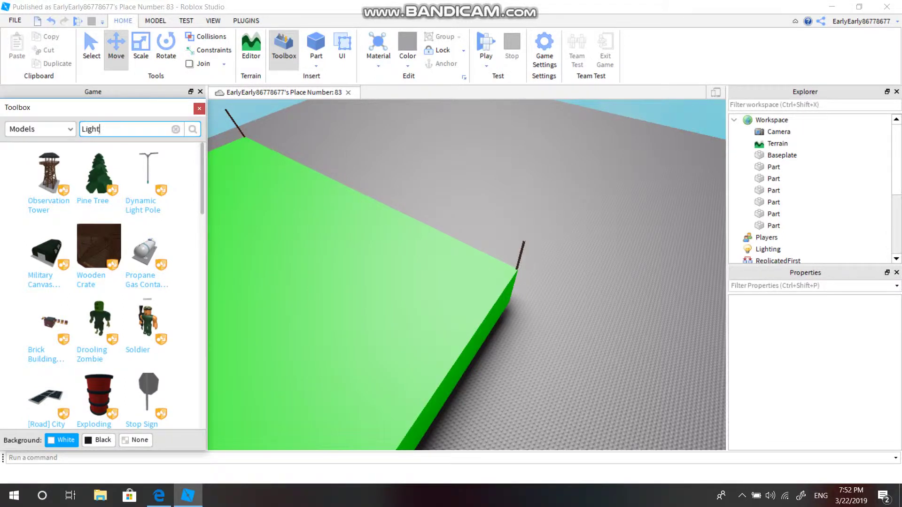
pyautogui.press('Return')
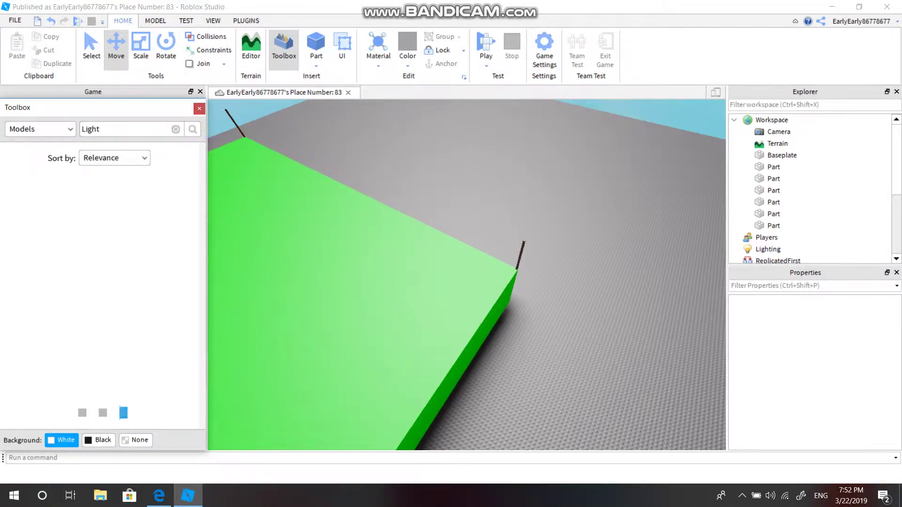
# - Fly around the lime-green slab, viewing it from above, low down and near its edges
pyautogui.press('e')
pyautogui.press('w')
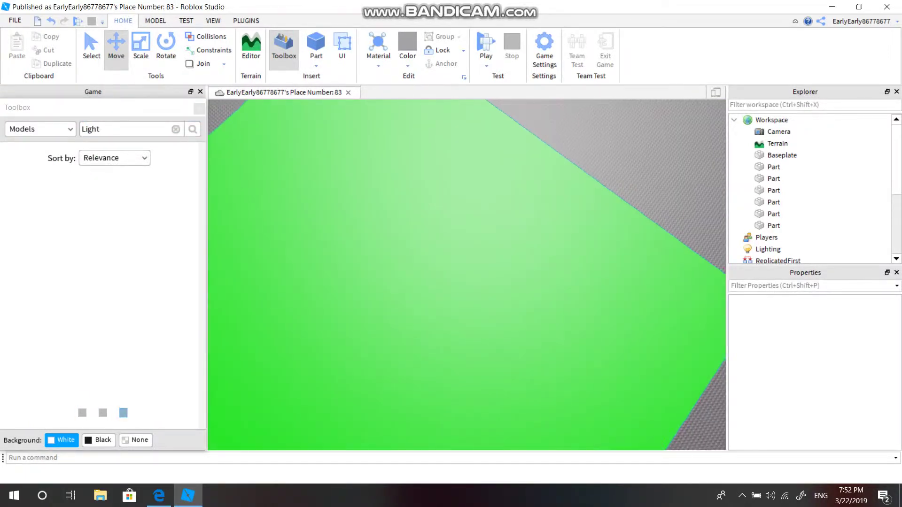
pyautogui.press('e')
pyautogui.press('w')
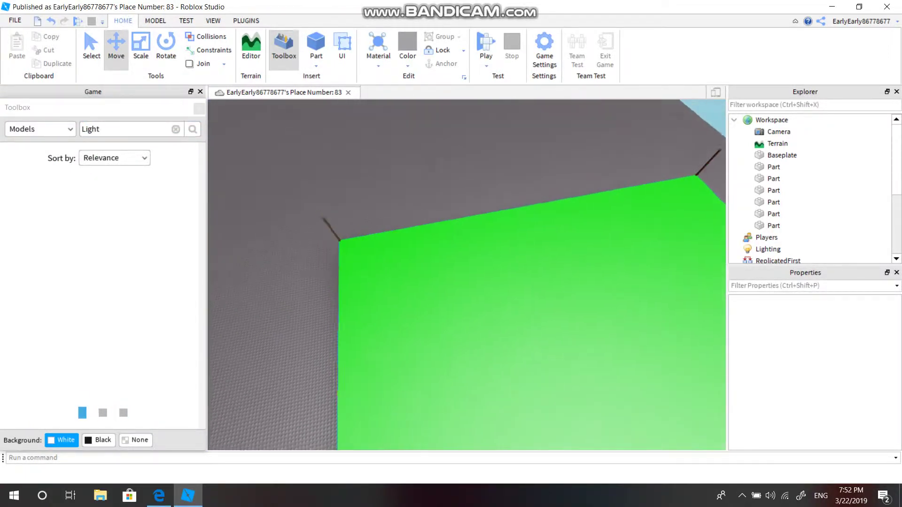
pyautogui.press('q')
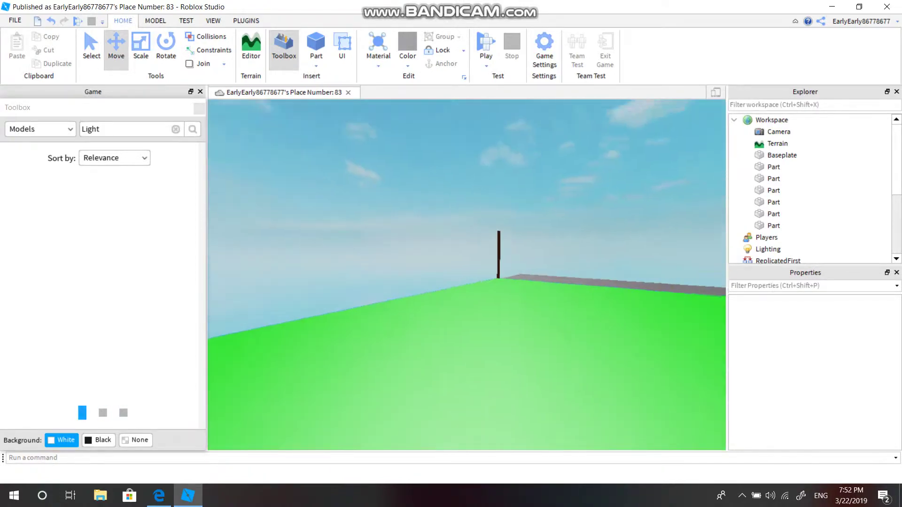
pyautogui.press('q')
pyautogui.press('e')
pyautogui.press('q')
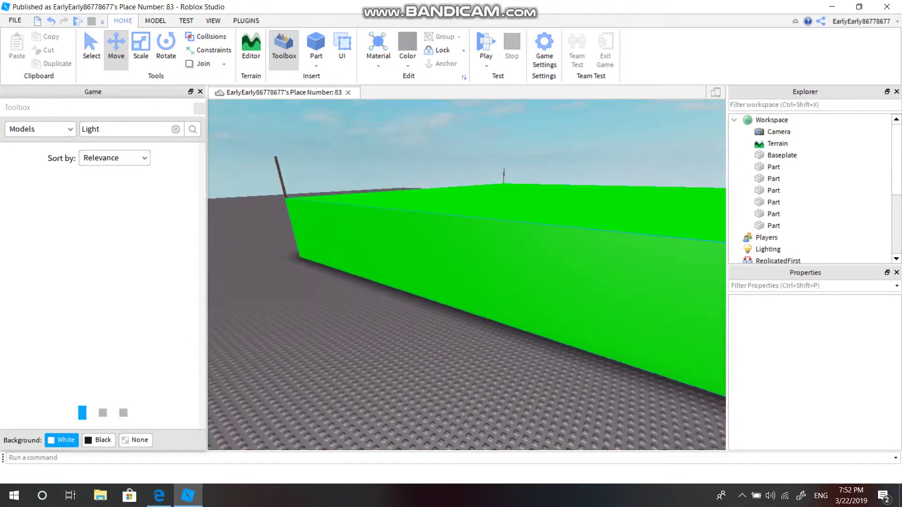
pyautogui.press('e')
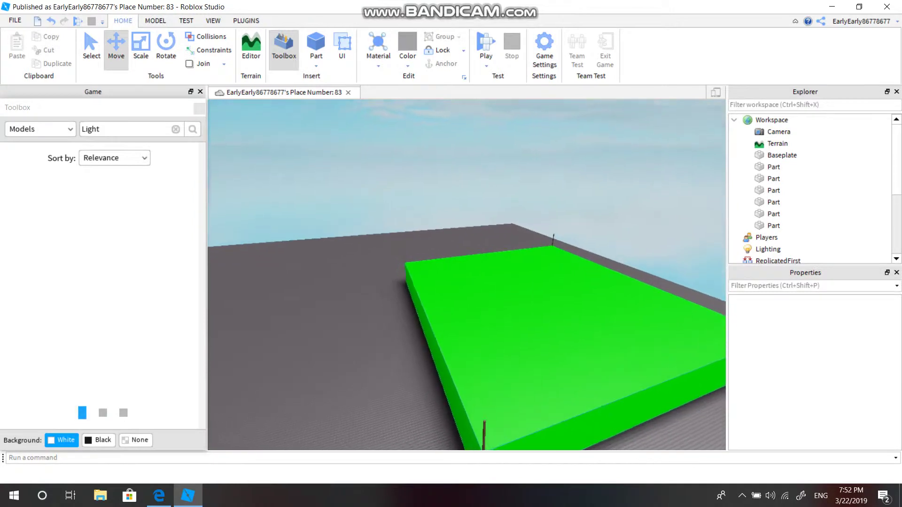
pyautogui.press('w')
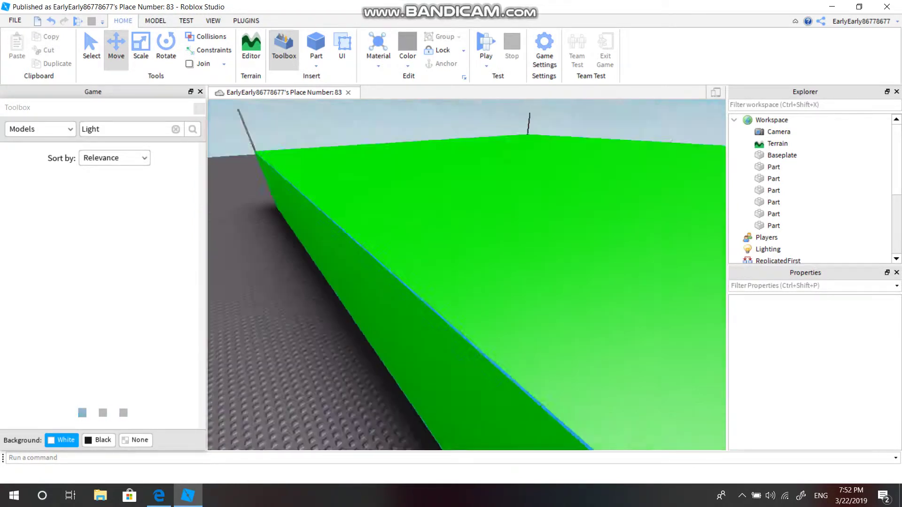
pyautogui.press('s')
pyautogui.press('e')
pyautogui.press('q')
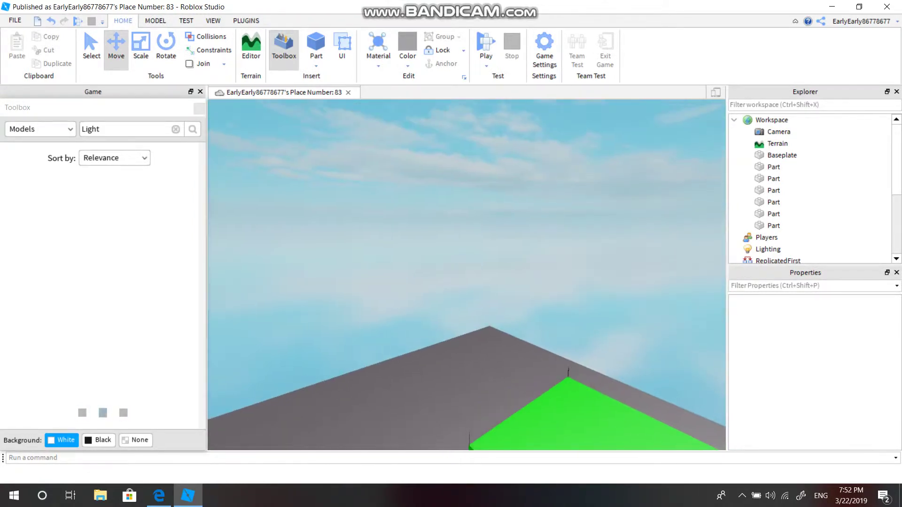
# - Insert a new small grey part onto the baseplate and frame it in view
pyautogui.rightClick(515, 375)
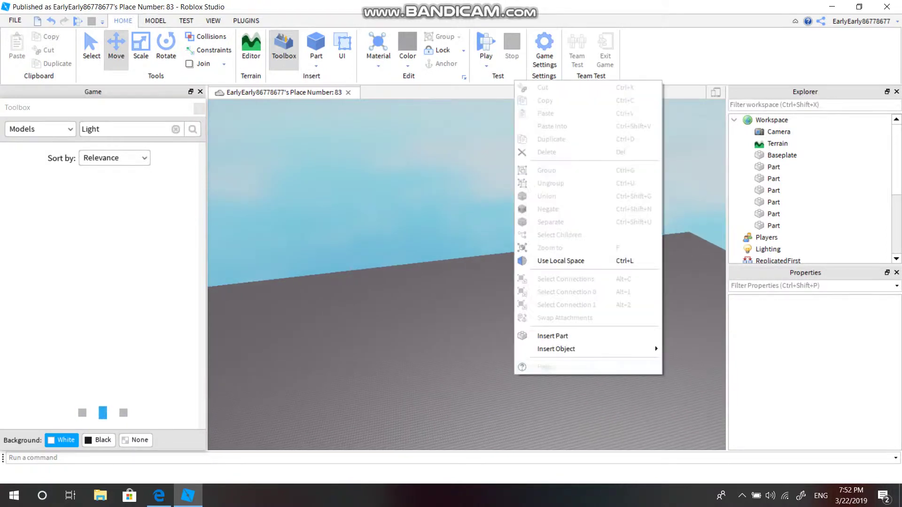
pyautogui.click(553, 336)
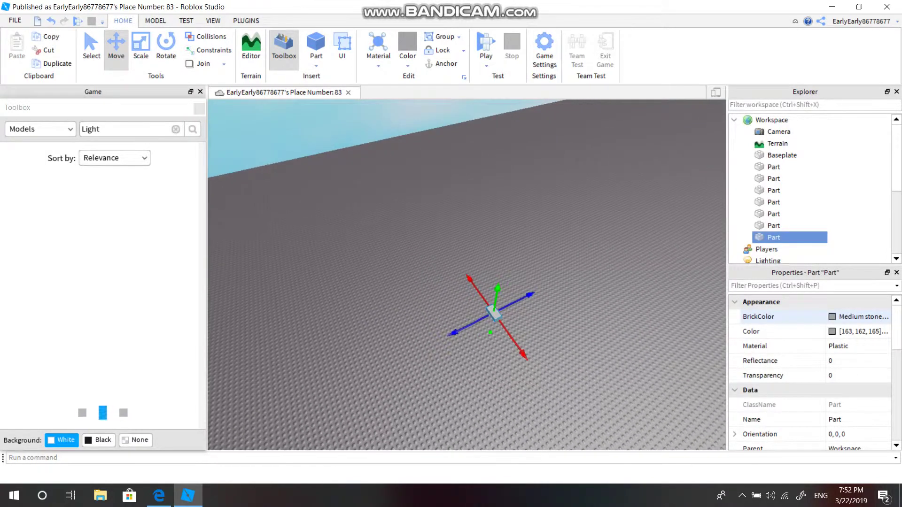
pyautogui.moveTo(470, 282)
pyautogui.mouseDown(button='right')
pyautogui.moveTo(470, 207)
pyautogui.moveTo(469, 263)
pyautogui.mouseUp(button='right')
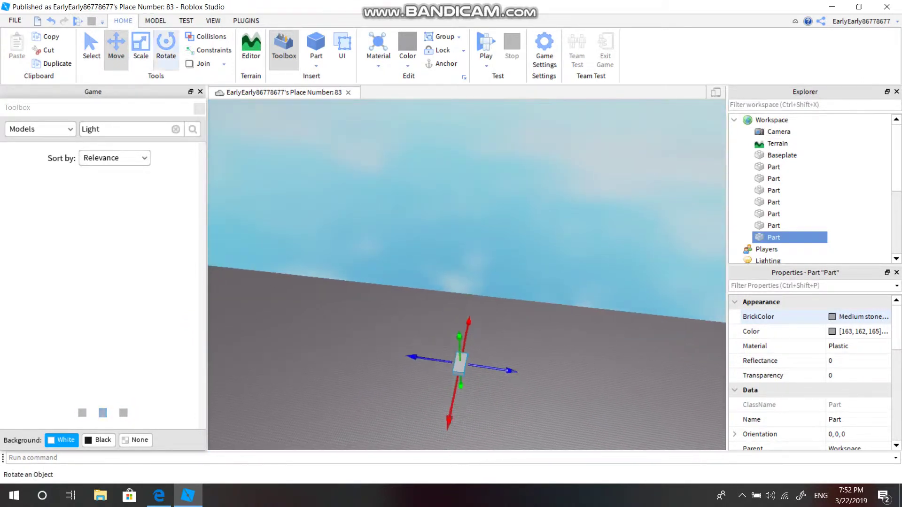
pyautogui.hotkey('ctrl', '3')
pyautogui.moveTo(470, 263); pyautogui.dragTo(469, 291, button='right')
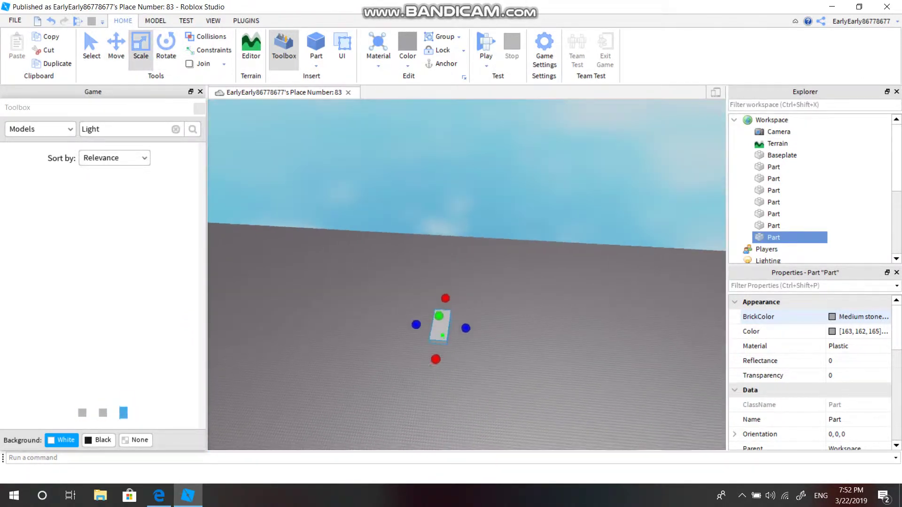
# - Lengthen and widen the small part with the scale handles into a broad, flat grey plate
pyautogui.moveTo(443, 301); pyautogui.dragTo(457, 271)
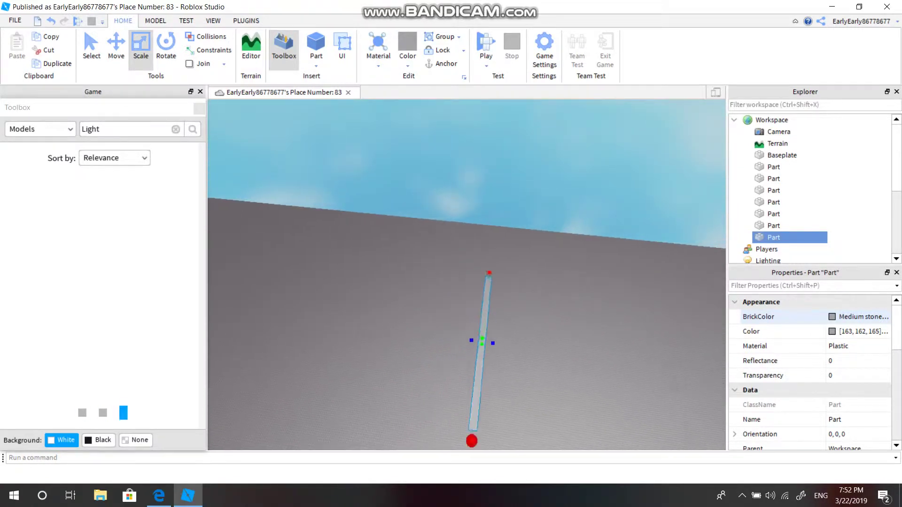
pyautogui.scroll(3, 465, 329)
pyautogui.moveTo(494, 336); pyautogui.dragTo(370, 276)
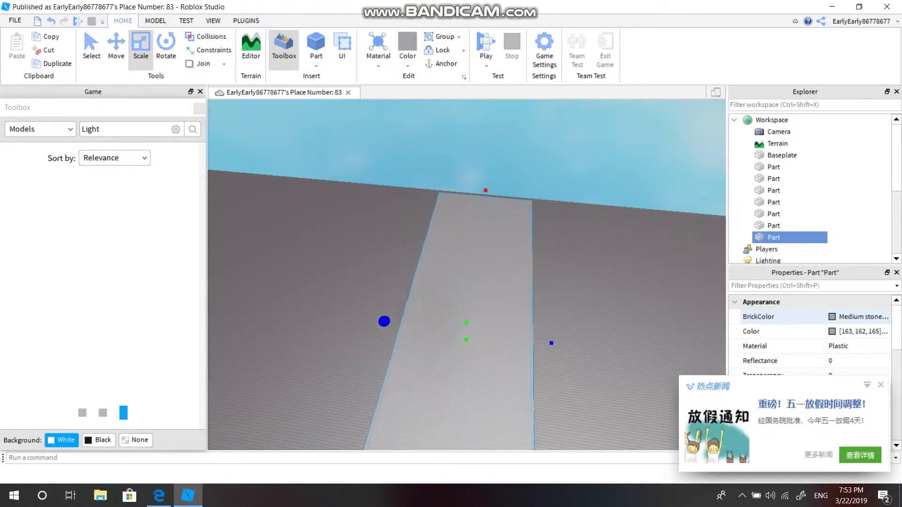
pyautogui.press('Left')
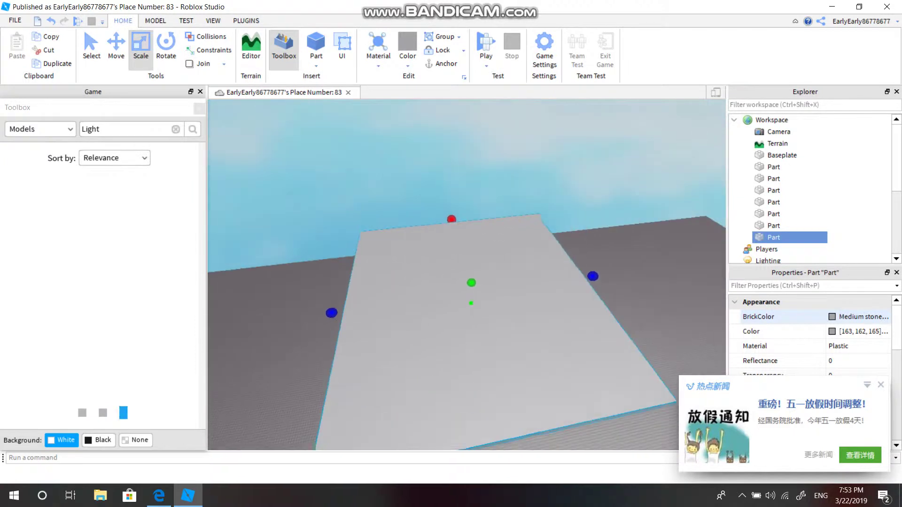
pyautogui.press('s')
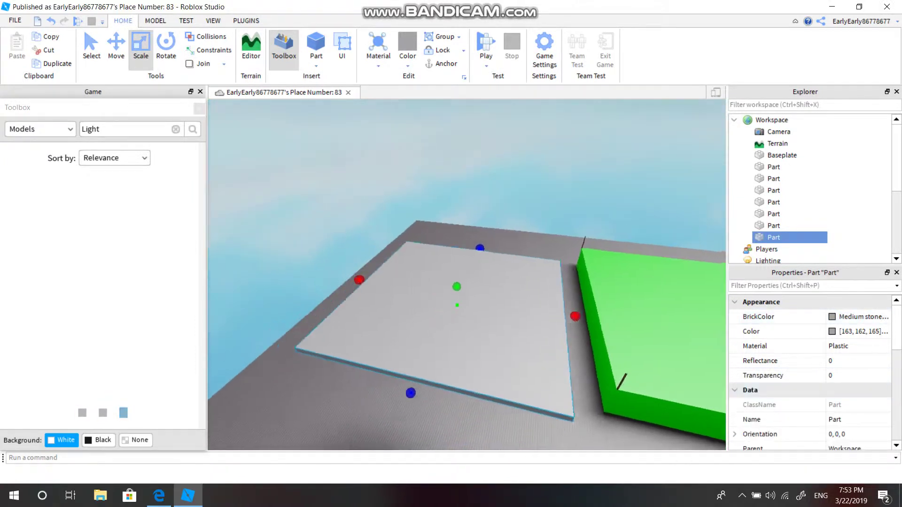
pyautogui.press('q')
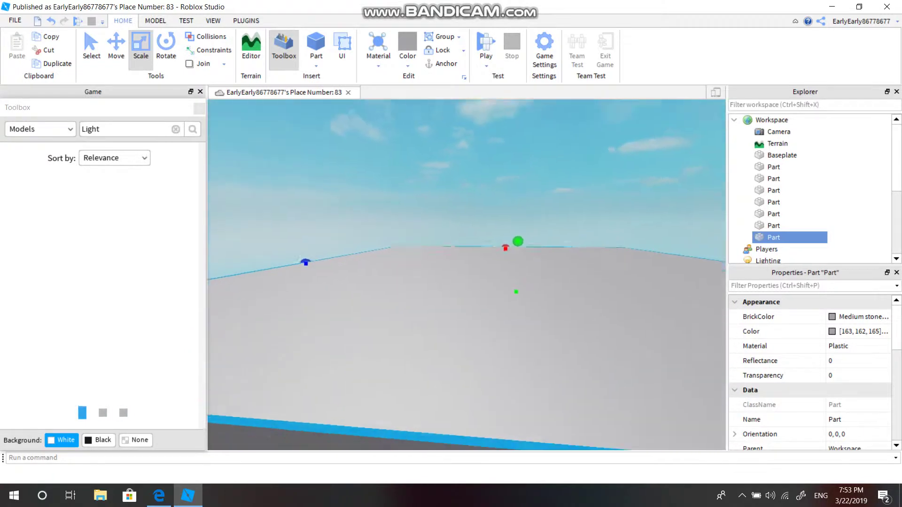
pyautogui.press('q')
pyautogui.press('e')
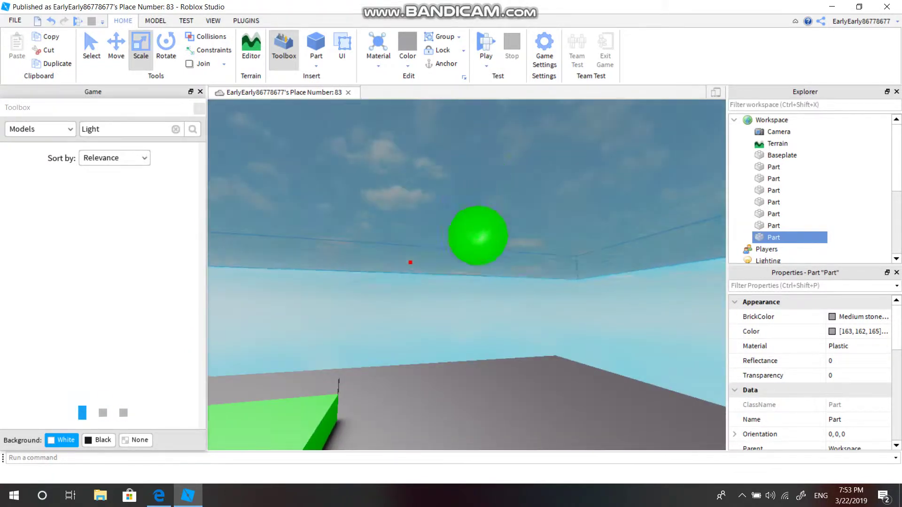
pyautogui.press('f')
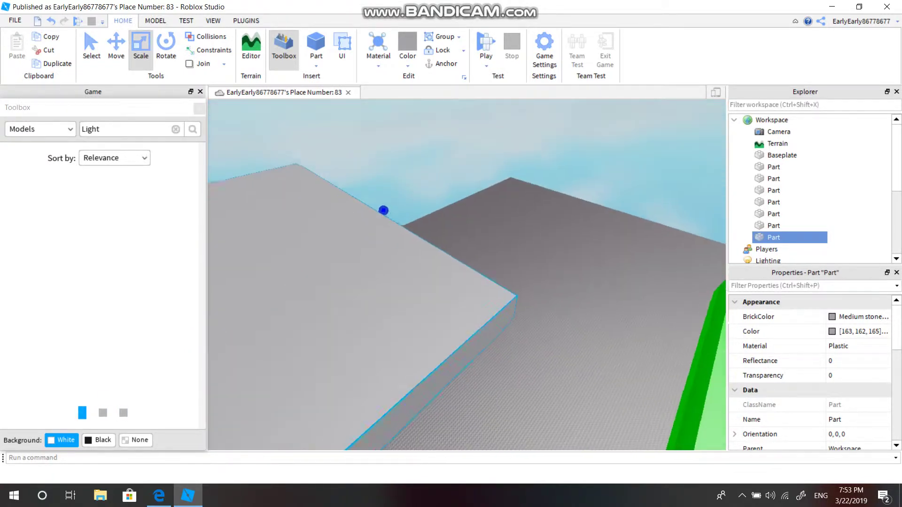
pyautogui.scroll(-1, 808, 376)
# - Scroll the Properties panel to the Behavior section to anchor the grey plate
pyautogui.scroll(-3, 808, 371)
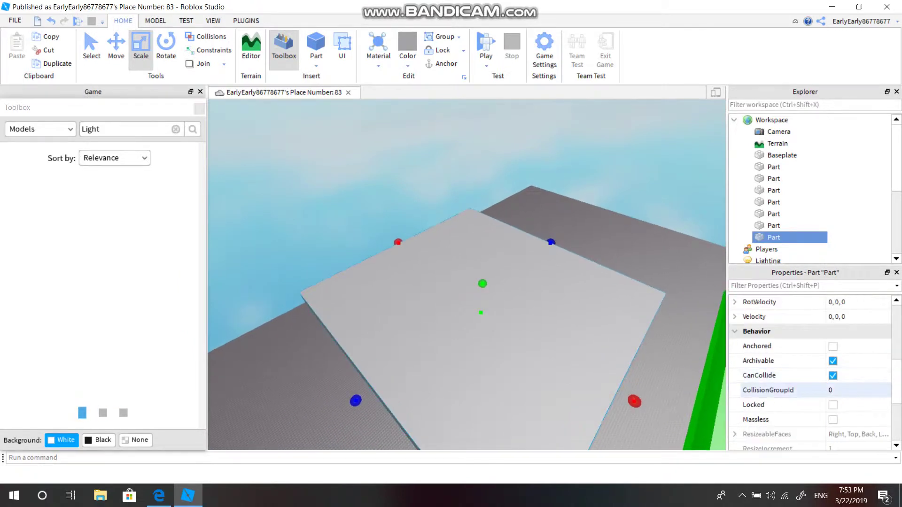
pyautogui.scroll(-2, 799, 404)
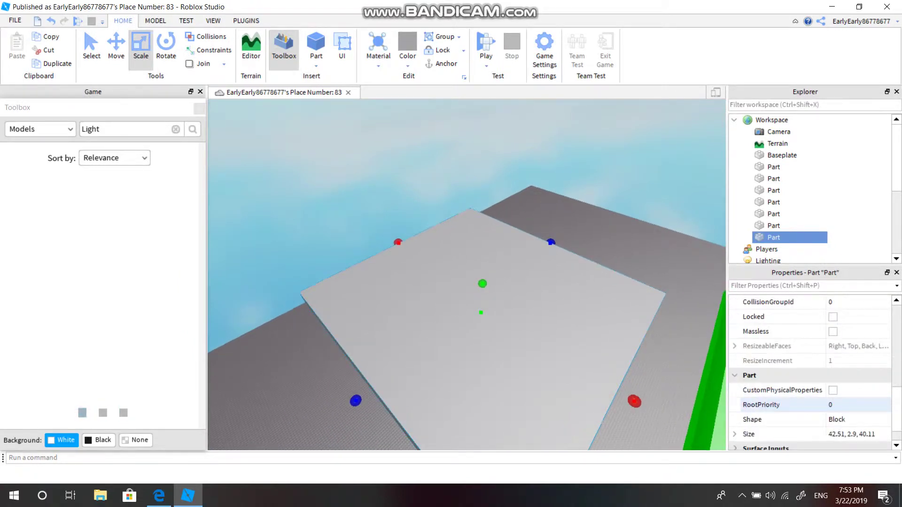
pyautogui.scroll(2, 798, 390)
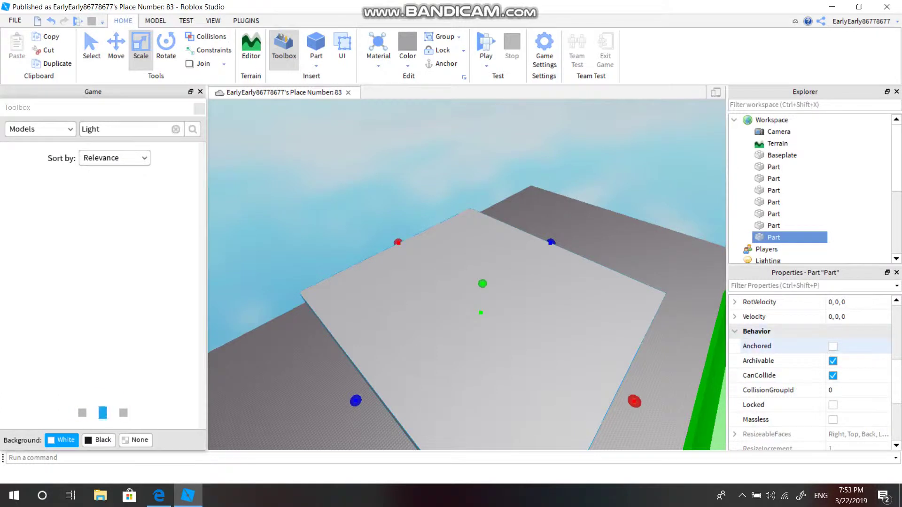
pyautogui.scroll(2, 808, 371)
pyautogui.scroll(-2, 470, 282)
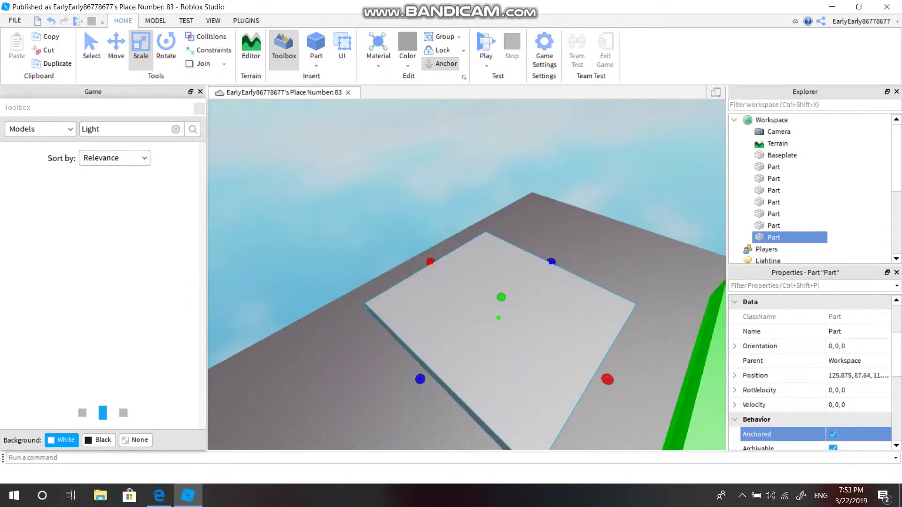
pyautogui.scroll(-3, 466, 275)
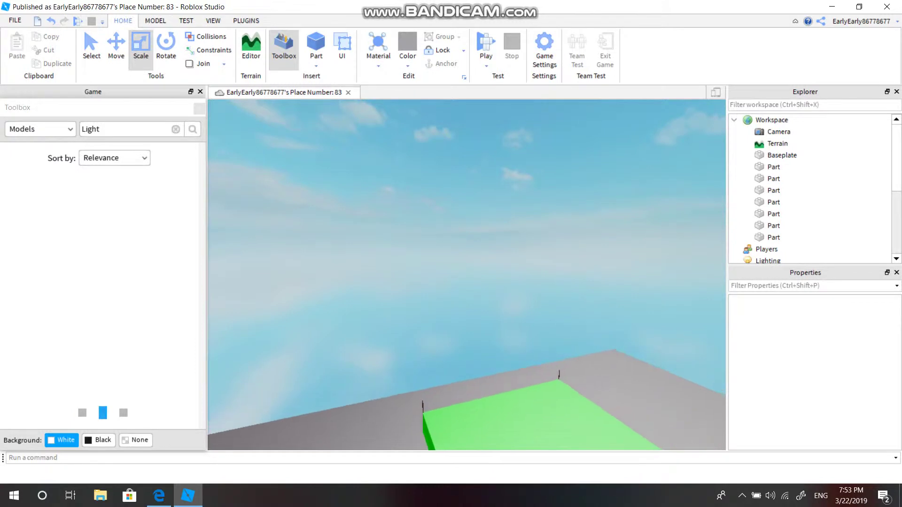
pyautogui.scroll(2, 467, 274)
pyautogui.scroll(2, 466, 275)
pyautogui.scroll(2, 467, 275)
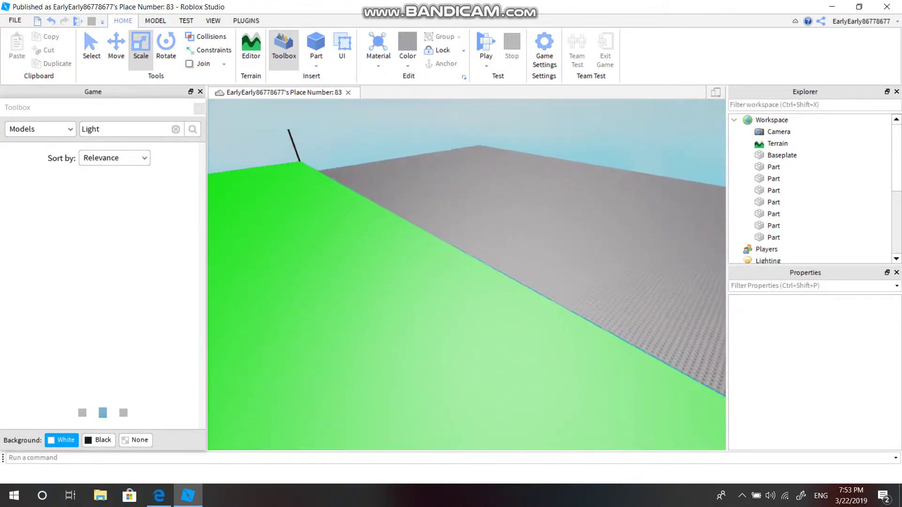
pyautogui.scroll(2, 467, 275)
# - Insert a new part on the green platform and set its BrickColor to New Yeller
pyautogui.rightClick(536, 320)
pyautogui.click(573, 279)
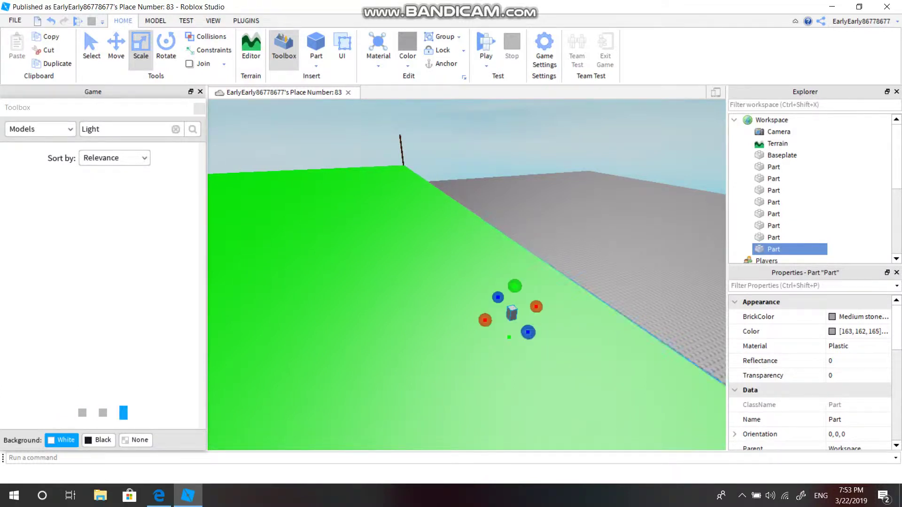
pyautogui.moveTo(467, 282); pyautogui.dragTo(587, 263, button='right')
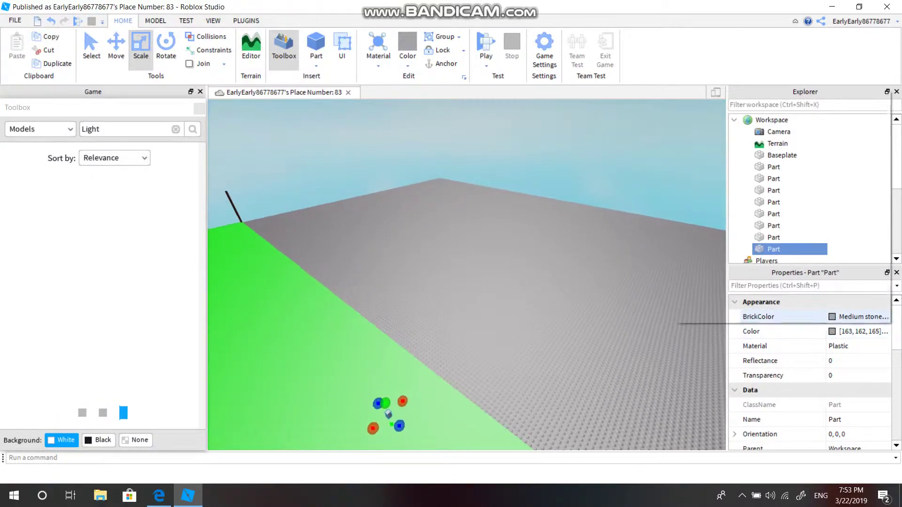
pyautogui.click(845, 316)
pyautogui.click(701, 186)
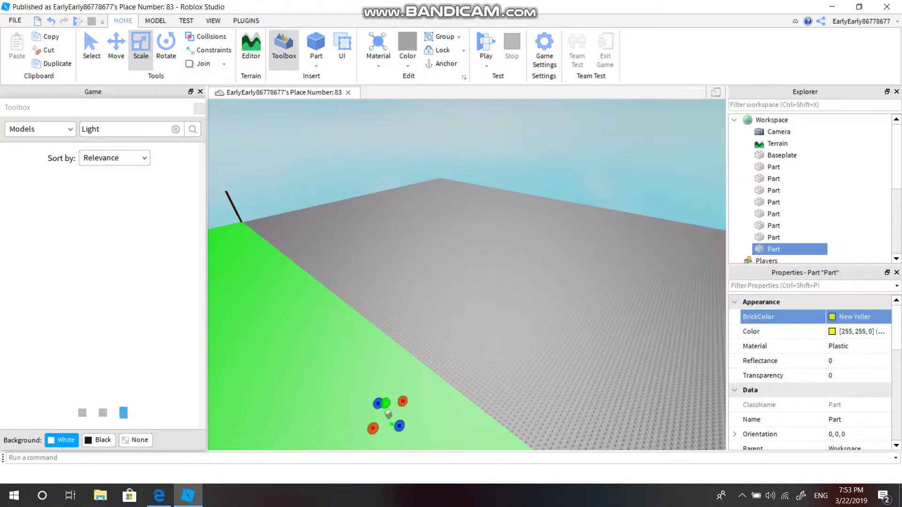
# - Frame the yellow part and use the Move tool to position it as a torch on the post
pyautogui.press('f')
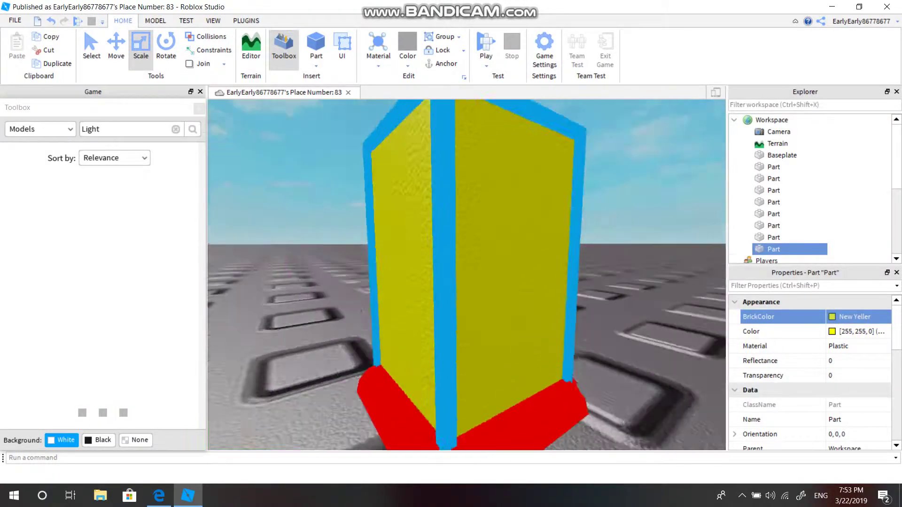
pyautogui.scroll(-5, 467, 274)
pyautogui.scroll(3, 467, 275)
pyautogui.moveTo(466, 275)
pyautogui.mouseDown(button='right')
pyautogui.moveTo(423, 263)
pyautogui.moveTo(466, 292)
pyautogui.mouseUp(button='right')
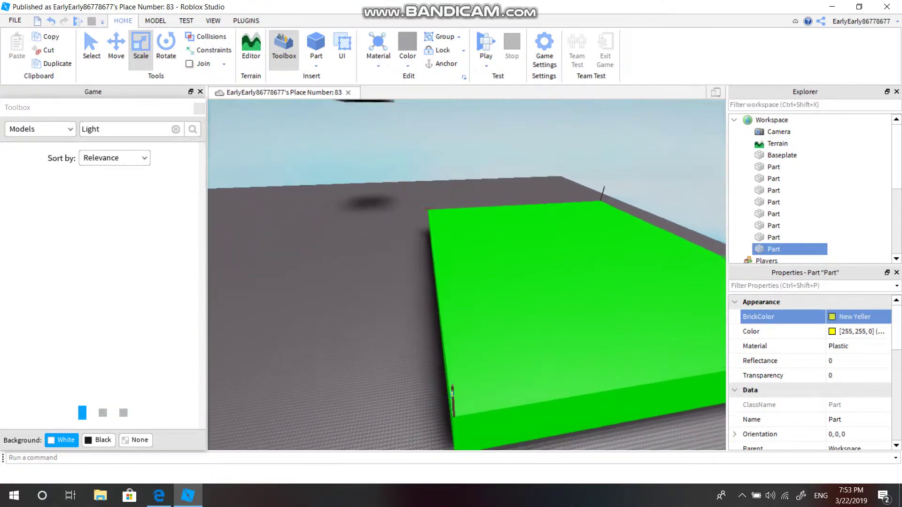
pyautogui.scroll(8, 455, 372)
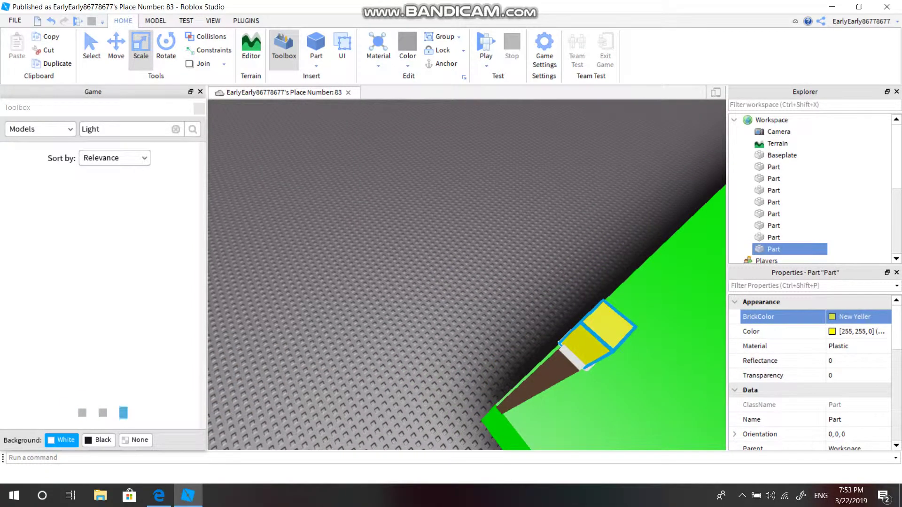
pyautogui.scroll(-5, 466, 275)
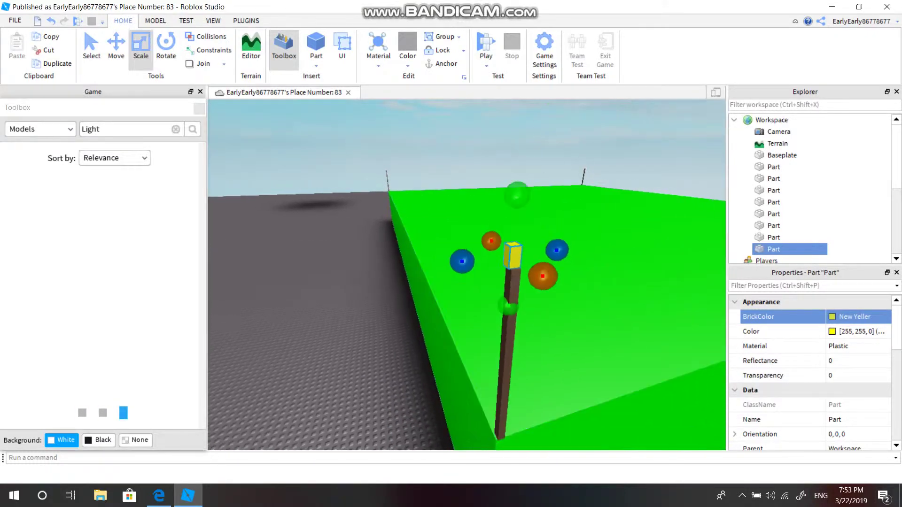
pyautogui.click(116, 47)
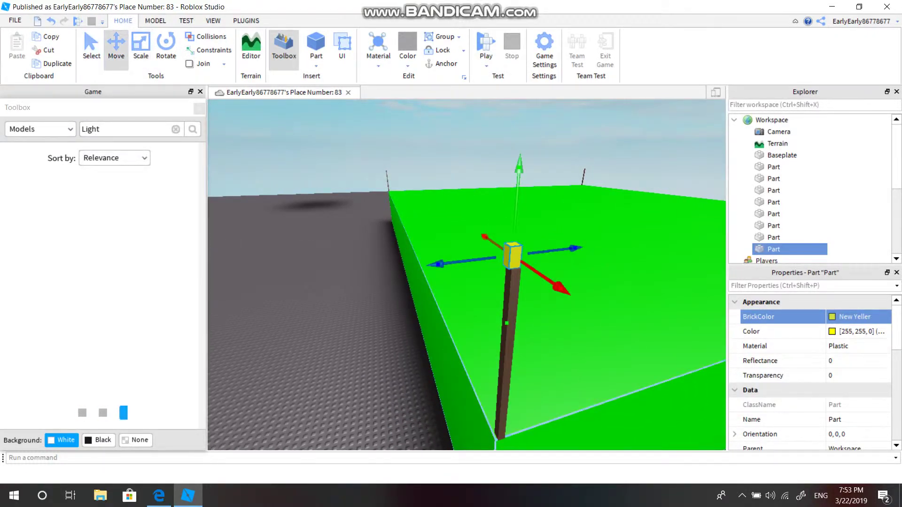
pyautogui.moveTo(466, 274)
pyautogui.mouseDown(button='right')
pyautogui.moveTo(517, 275)
pyautogui.moveTo(466, 235)
pyautogui.mouseUp(button='right')
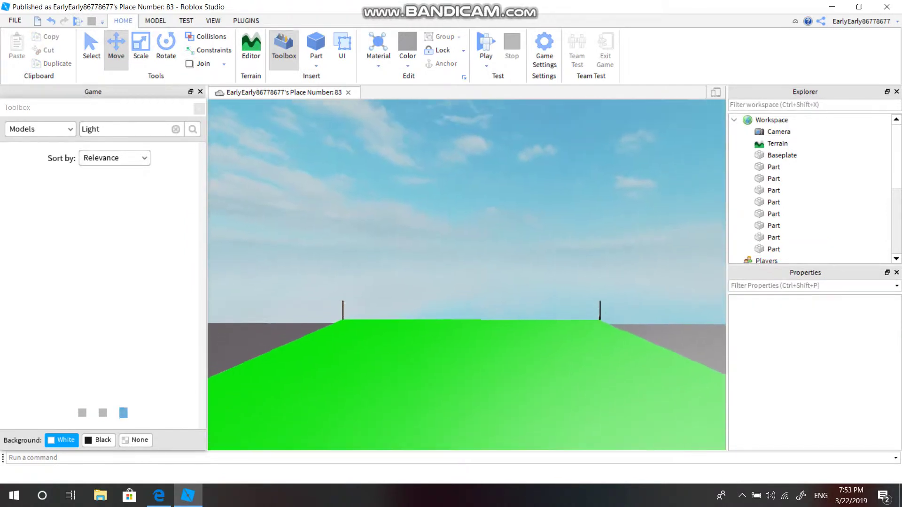
pyautogui.moveTo(467, 275); pyautogui.dragTo(413, 275, button='right')
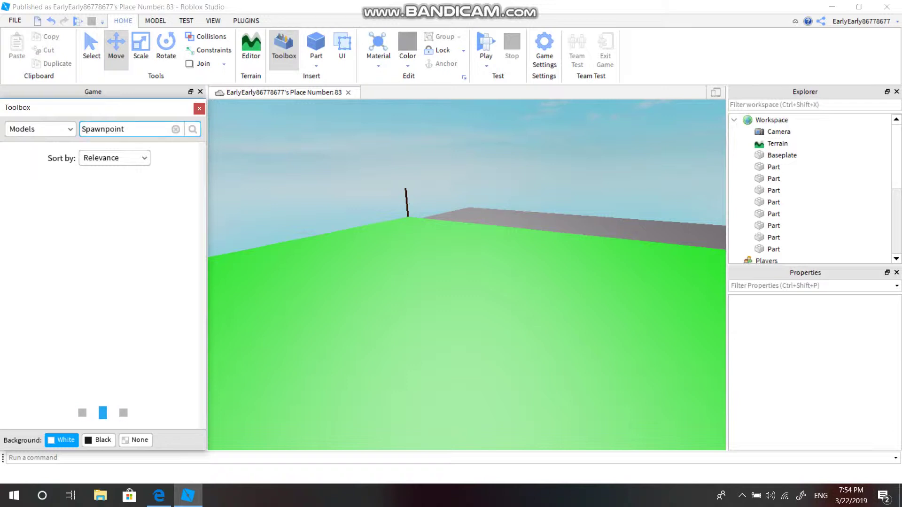
# - Orbit the camera around the green platform, its corner posts and the grey wall
pyautogui.moveTo(465, 275); pyautogui.dragTo(465, 235, button='right')
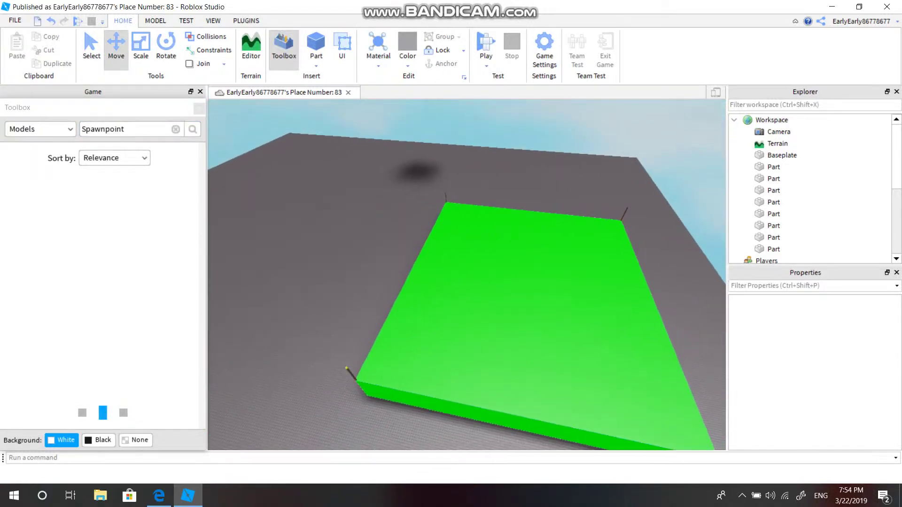
pyautogui.press('w')
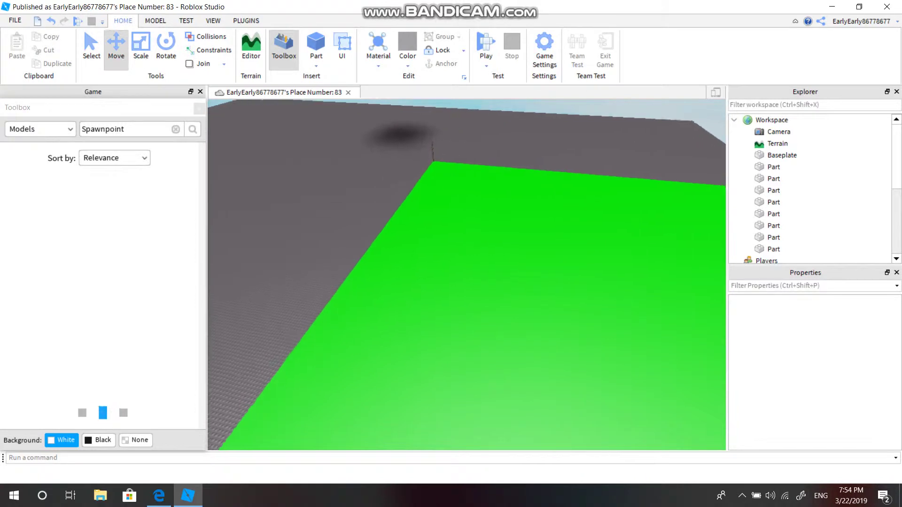
pyautogui.moveTo(465, 282); pyautogui.dragTo(465, 212, button='right')
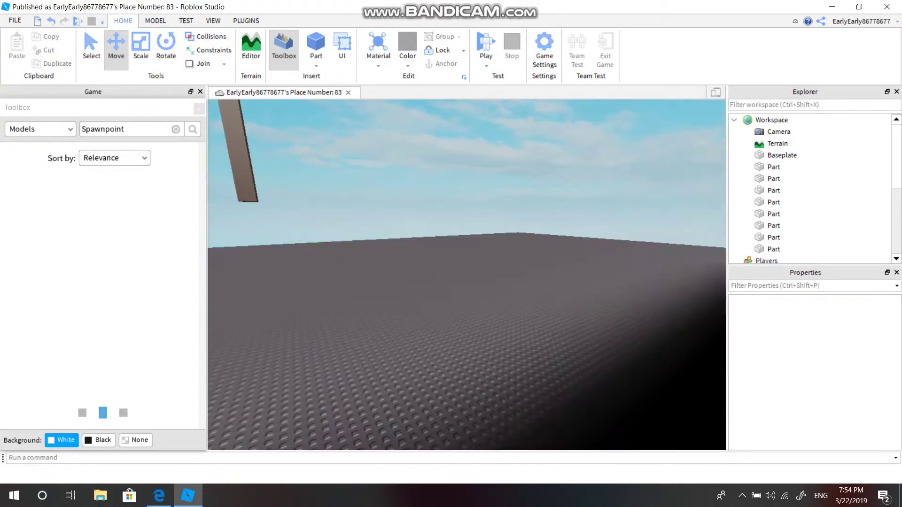
pyautogui.moveTo(465, 275); pyautogui.dragTo(564, 275, button='right')
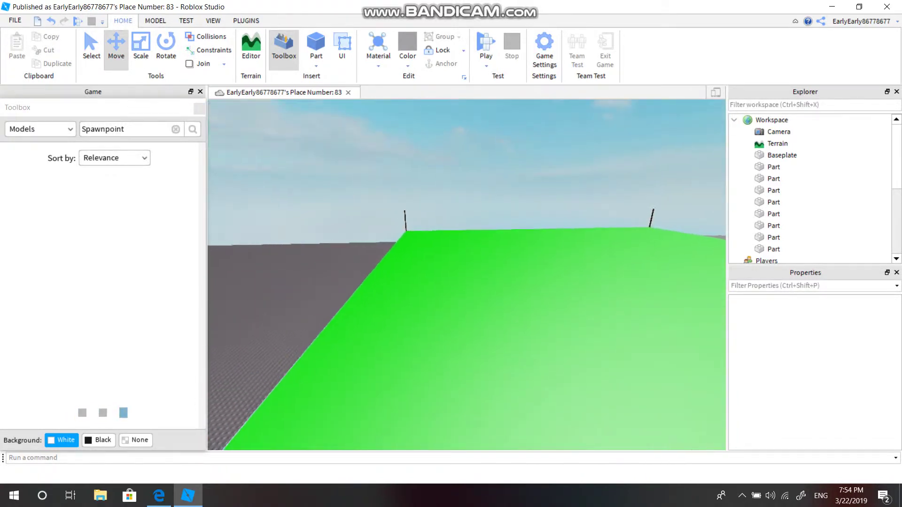
pyautogui.scroll(-3, 810, 187)
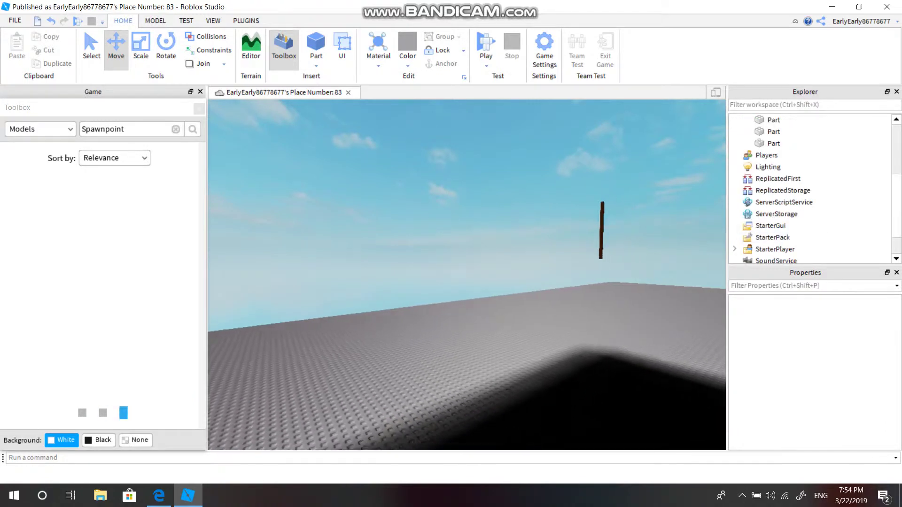
pyautogui.scroll(-1, 811, 187)
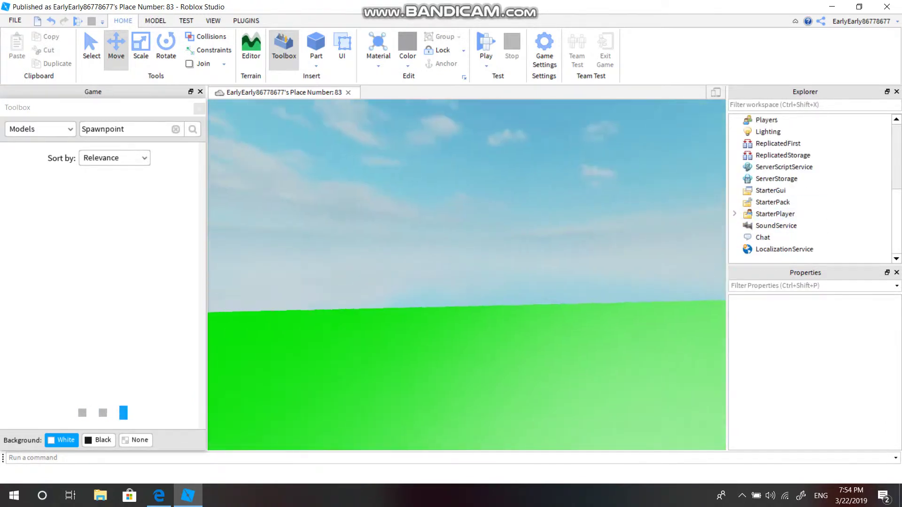
pyautogui.moveTo(465, 275); pyautogui.dragTo(517, 263, button='right')
pyautogui.press('w')
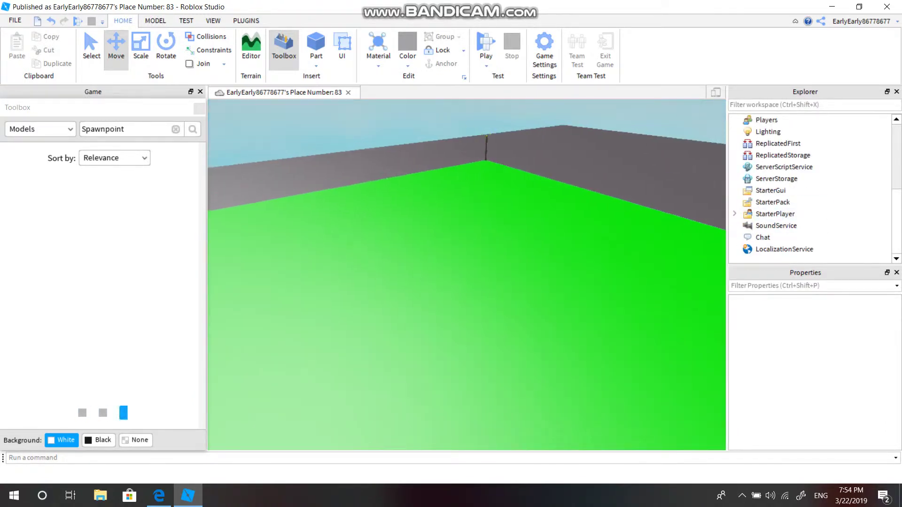
# - Start a Play (F5) test of the place
pyautogui.press('F5')
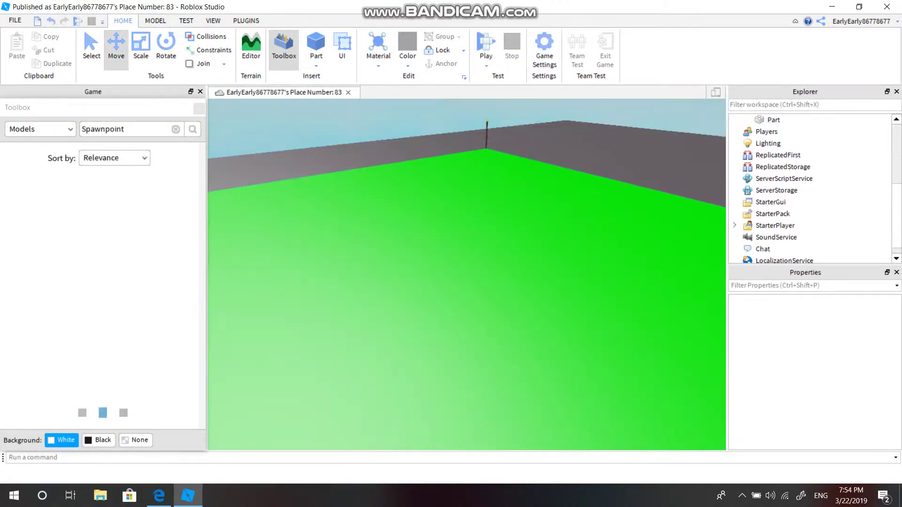
pyautogui.scroll(-3, 467, 275)
pyautogui.scroll(-2, 466, 275)
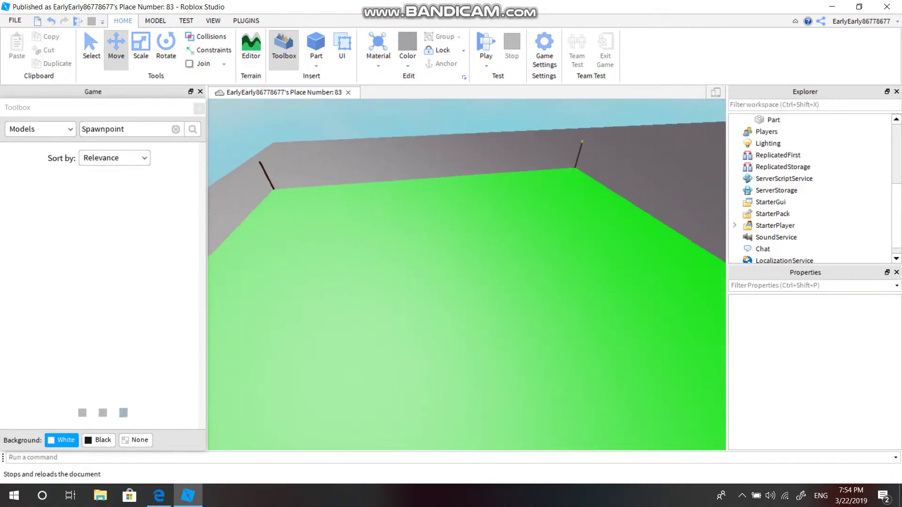
pyautogui.scroll(-2, 466, 275)
pyautogui.scroll(-2, 466, 275)
pyautogui.press('F5')
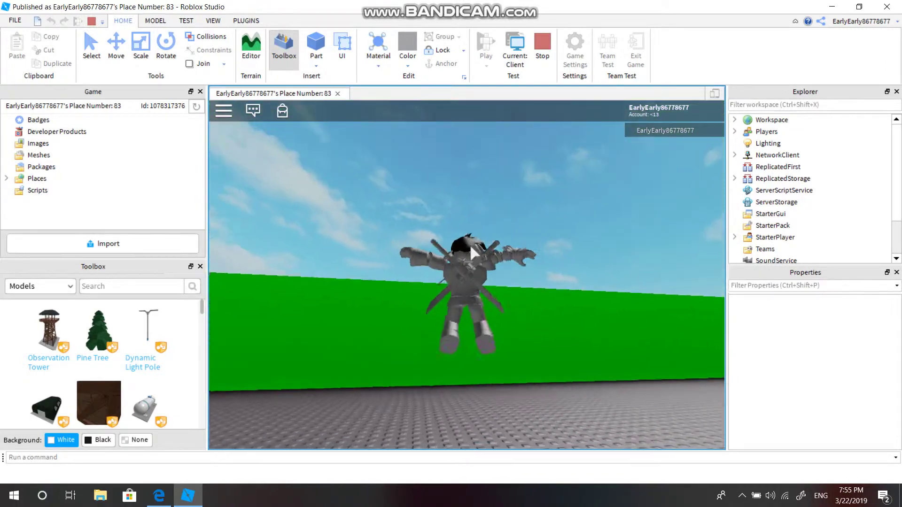
# - Swing the game camera around the avatar, then stop the playtest to return to editing
pyautogui.moveTo(467, 241); pyautogui.dragTo(469, 244, button='right')
pyautogui.scroll(-5, 470, 244)
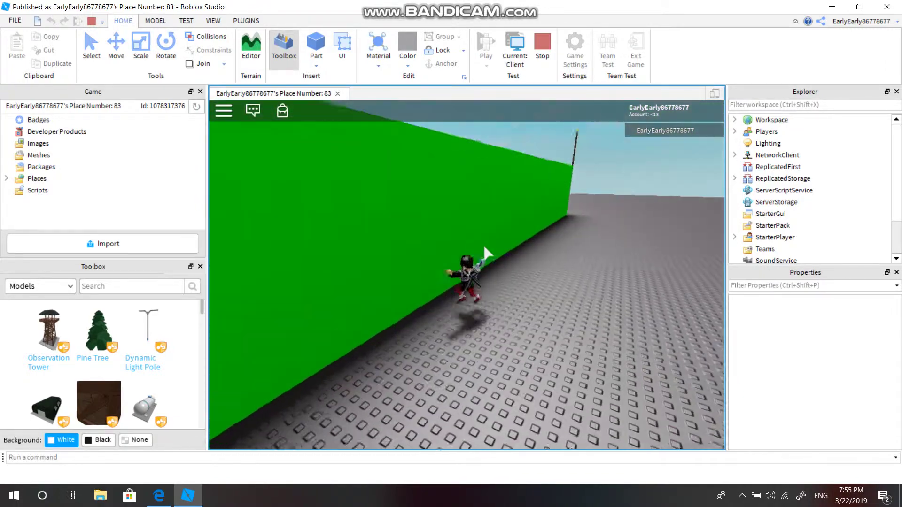
pyautogui.click(542, 55)
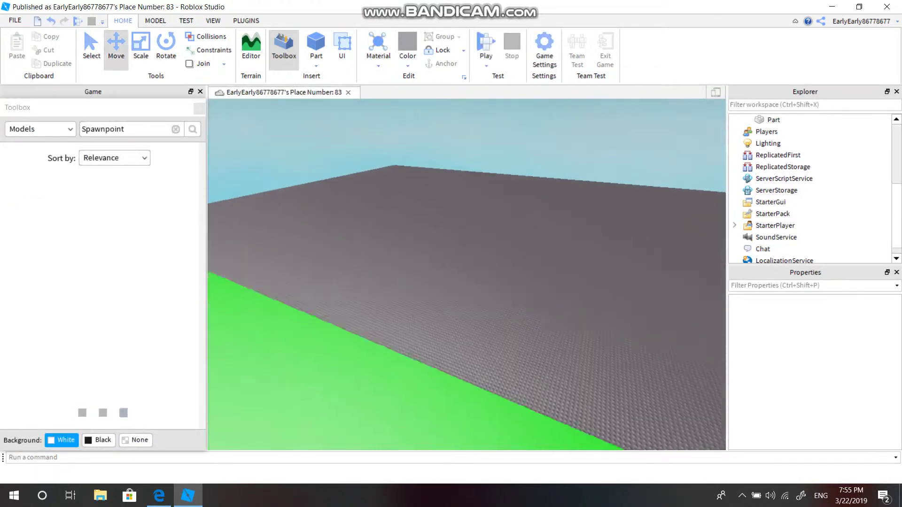
pyautogui.moveTo(470, 281); pyautogui.dragTo(470, 295, button='right')
# - Insert the first grey stair block on the baseplate beside the green platform wall
pyautogui.rightClick(470, 295)
pyautogui.click(507, 256)
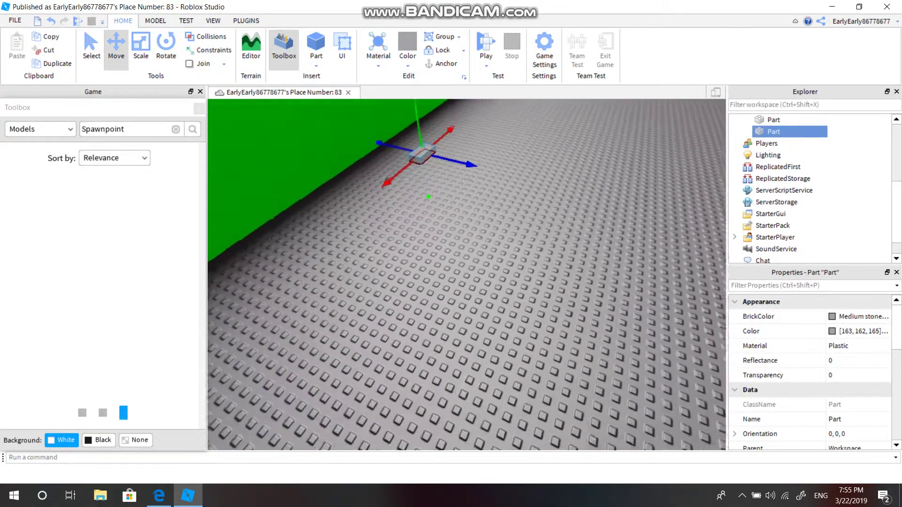
pyautogui.moveTo(467, 275); pyautogui.dragTo(422, 275, button='right')
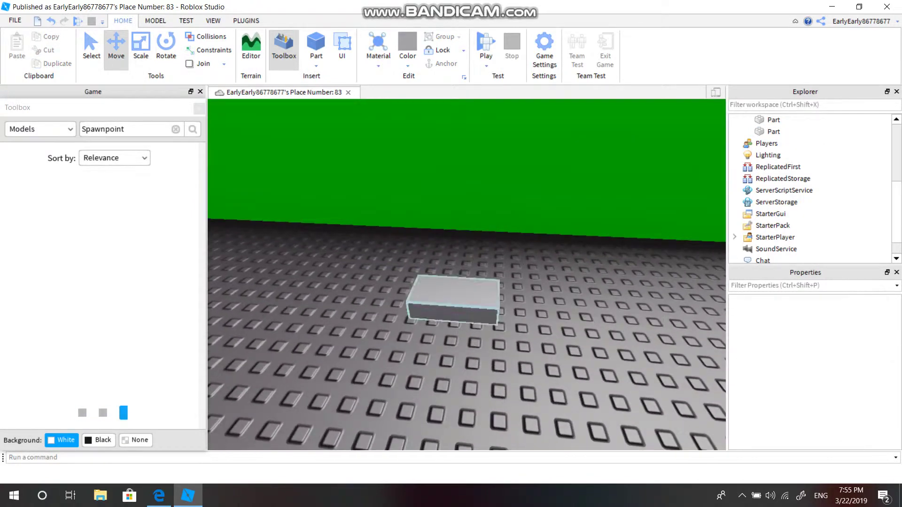
pyautogui.click(453, 298)
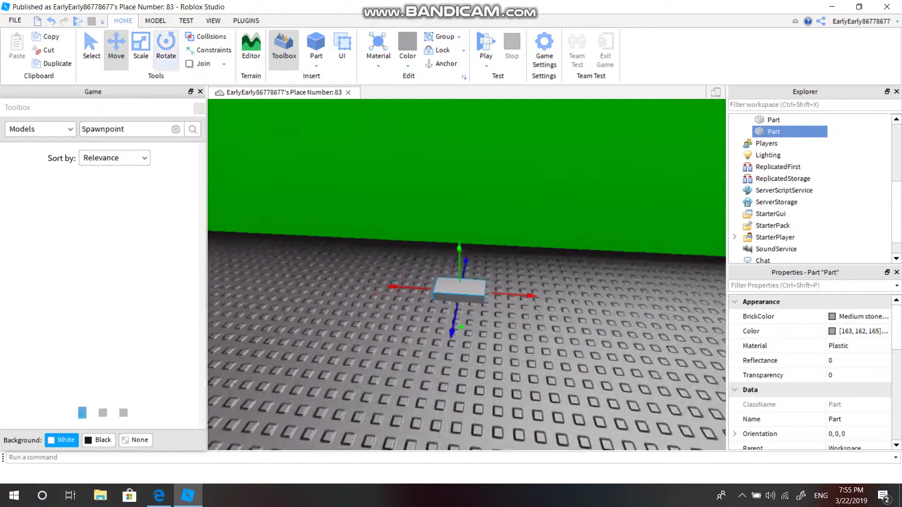
pyautogui.scroll(-5, 454, 300)
pyautogui.click(140, 47)
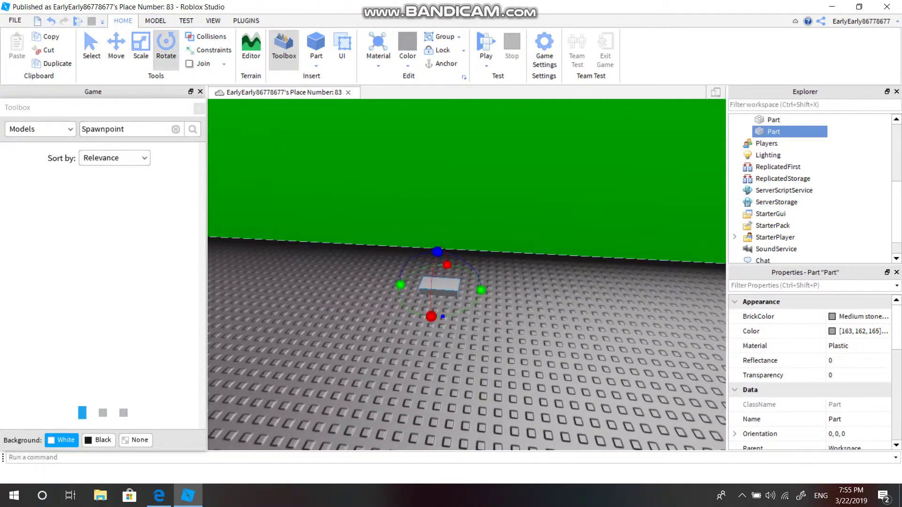
pyautogui.click(140, 47)
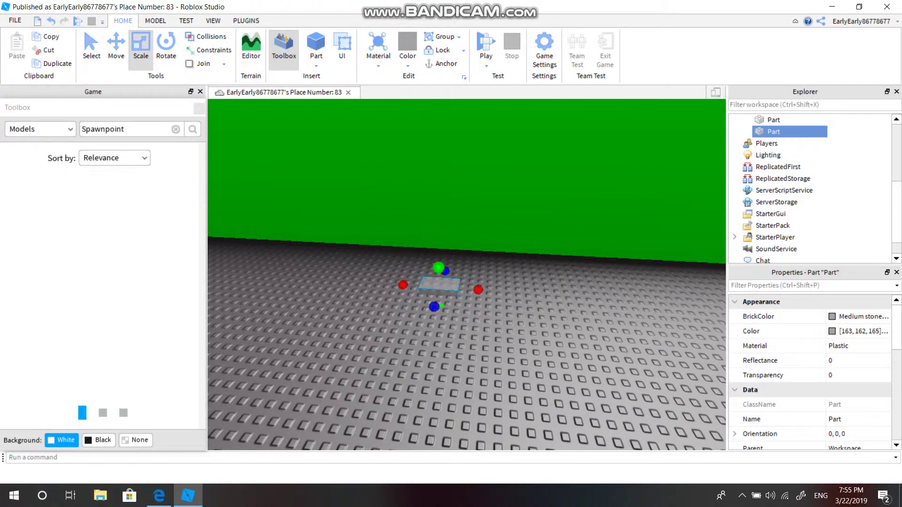
pyautogui.press('w')
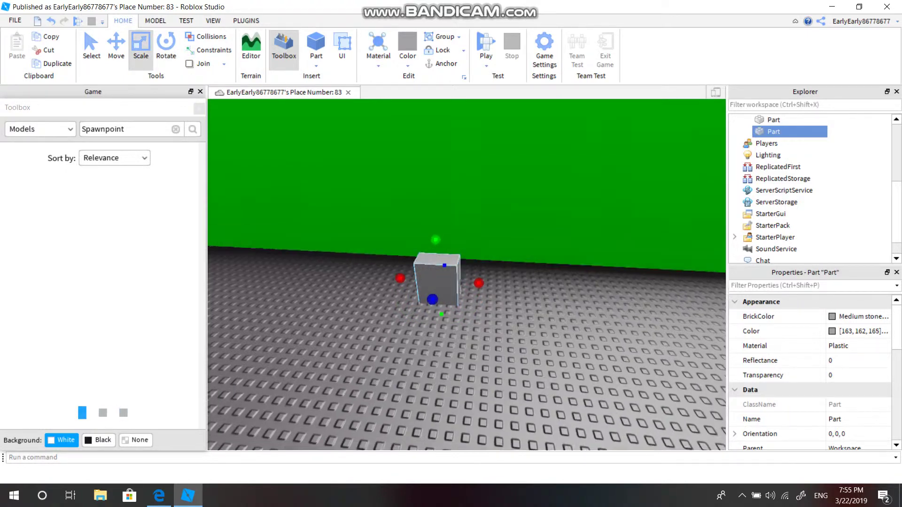
pyautogui.moveTo(467, 275); pyautogui.dragTo(352, 275, button='right')
# - Insert a second grey part and place it on top of the first block
pyautogui.rightClick(505, 325)
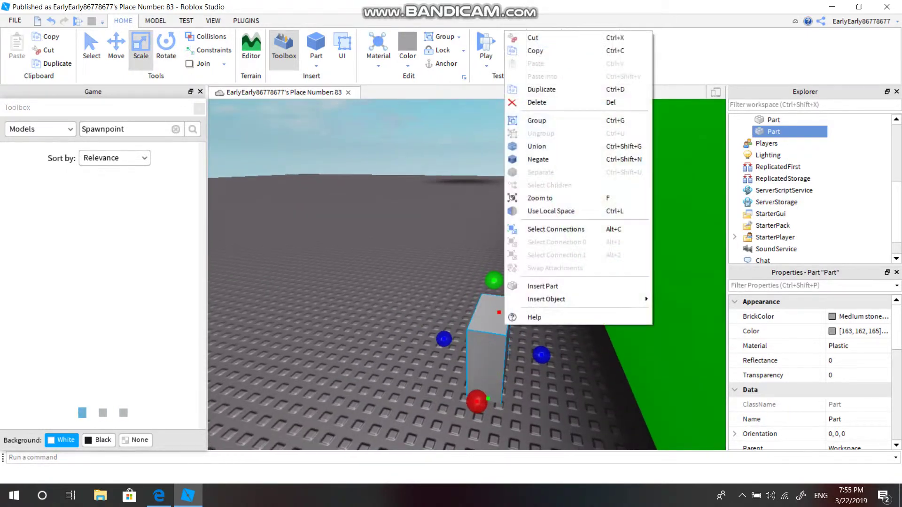
pyautogui.click(543, 286)
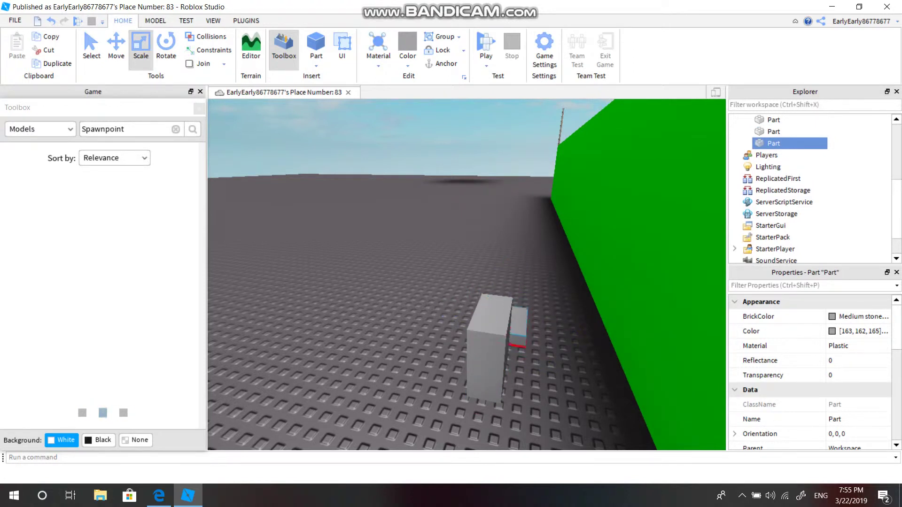
pyautogui.moveTo(519, 326)
pyautogui.mouseDown()
pyautogui.moveTo(495, 404)
pyautogui.moveTo(509, 315)
pyautogui.mouseUp()
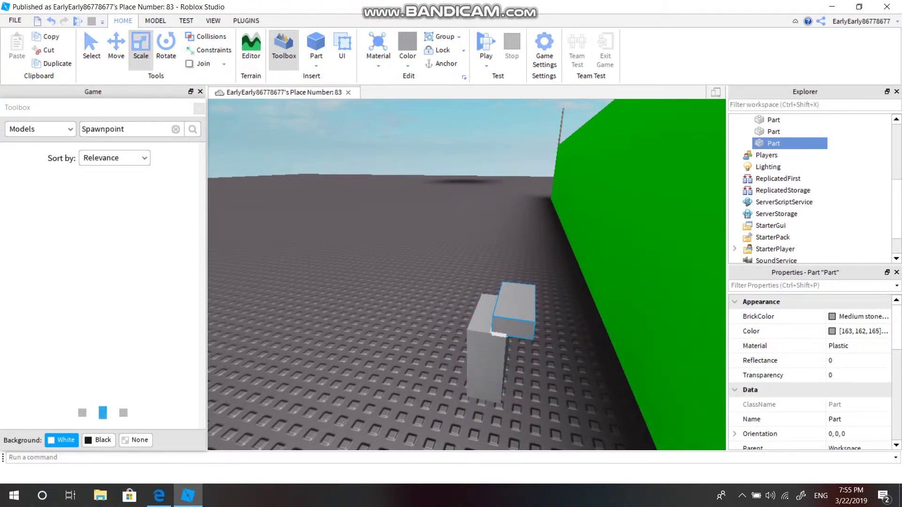
pyautogui.press('w')
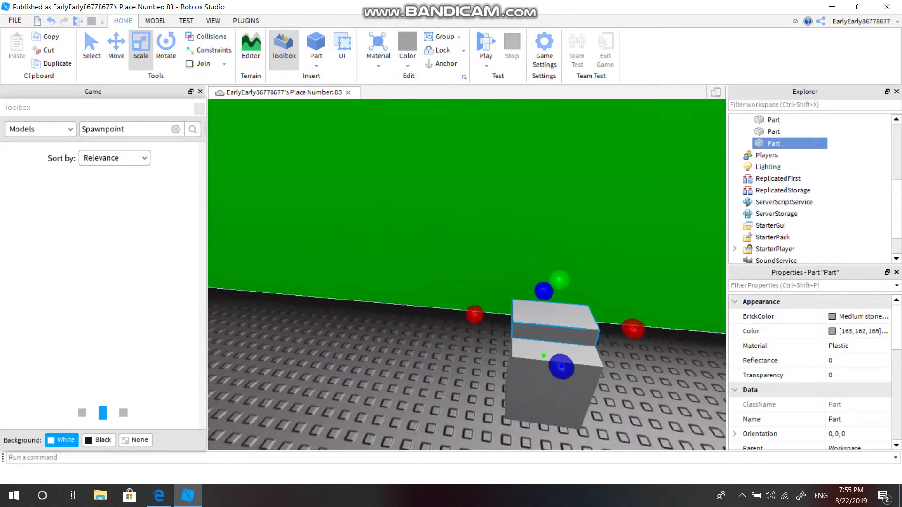
pyautogui.press('s')
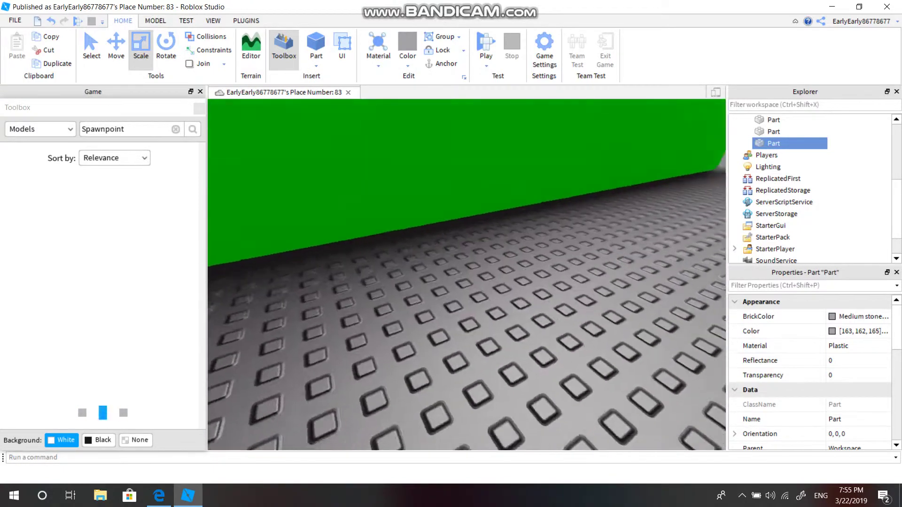
pyautogui.press('s')
pyautogui.press('w')
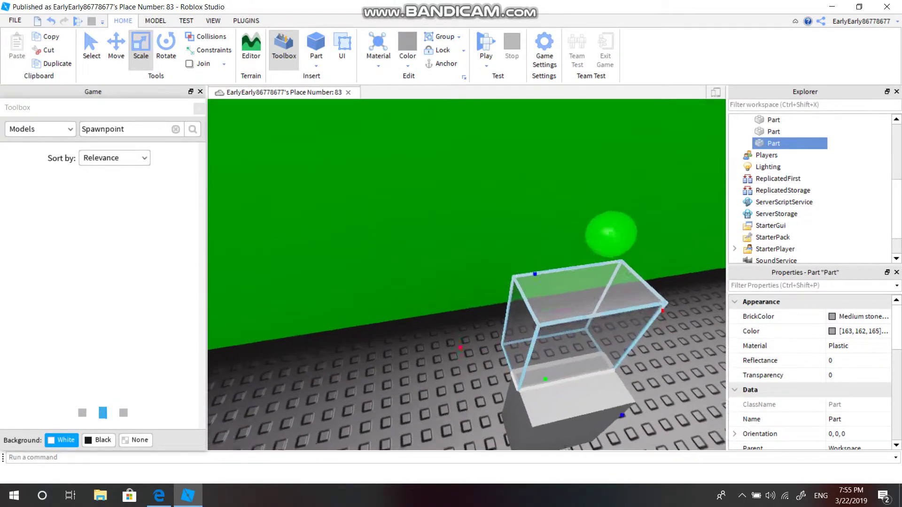
pyautogui.press('f')
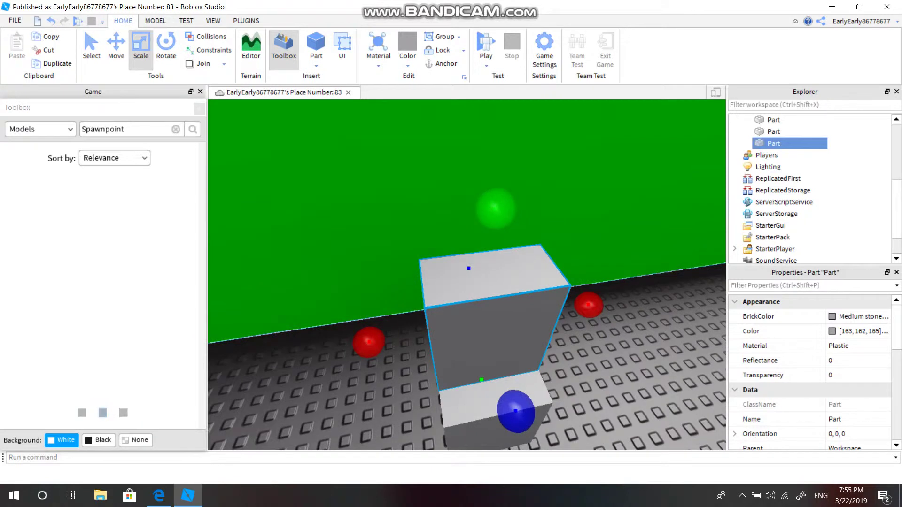
# - Add third and fourth grey parts to the stack, stretching each one taller
pyautogui.rightClick(477, 225)
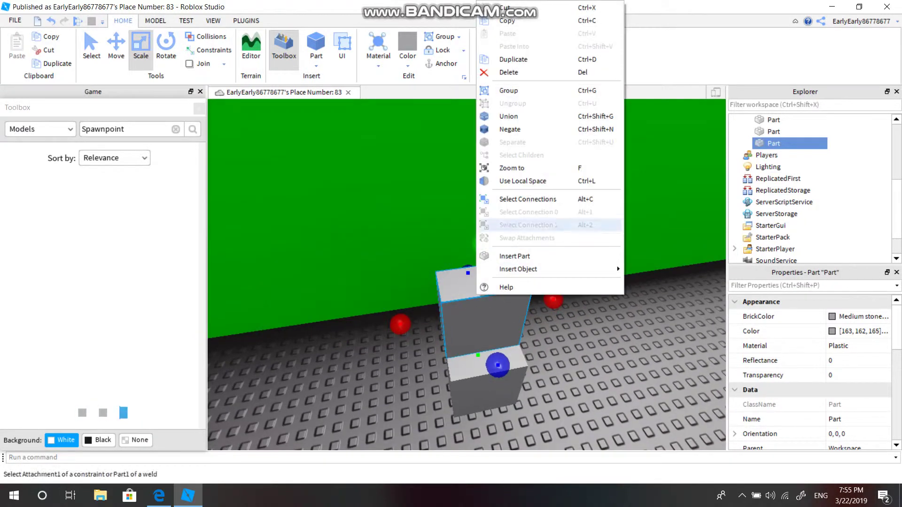
pyautogui.click(514, 256)
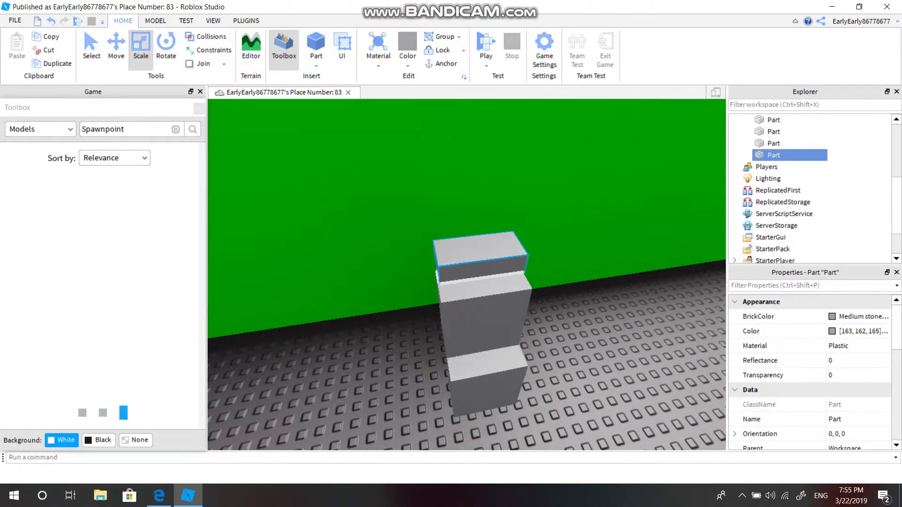
pyautogui.moveTo(474, 209); pyautogui.dragTo(480, 155)
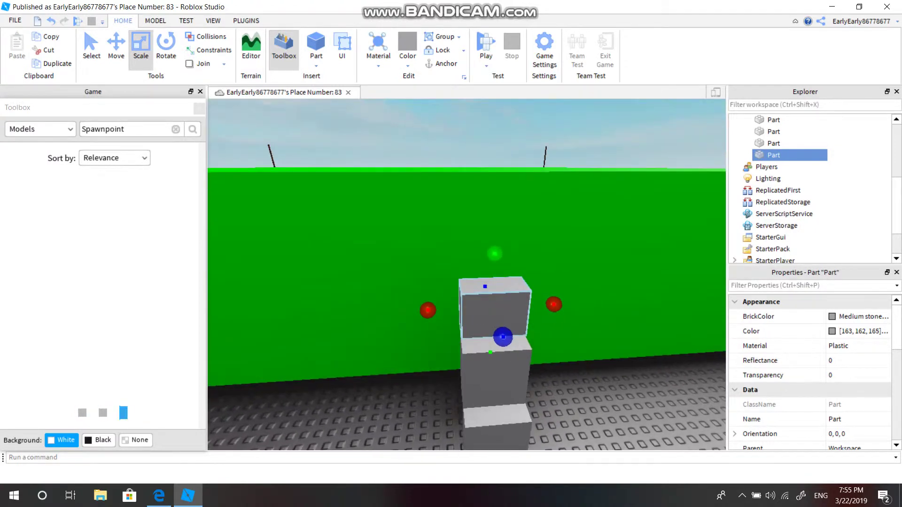
pyautogui.rightClick(505, 299)
pyautogui.click(543, 261)
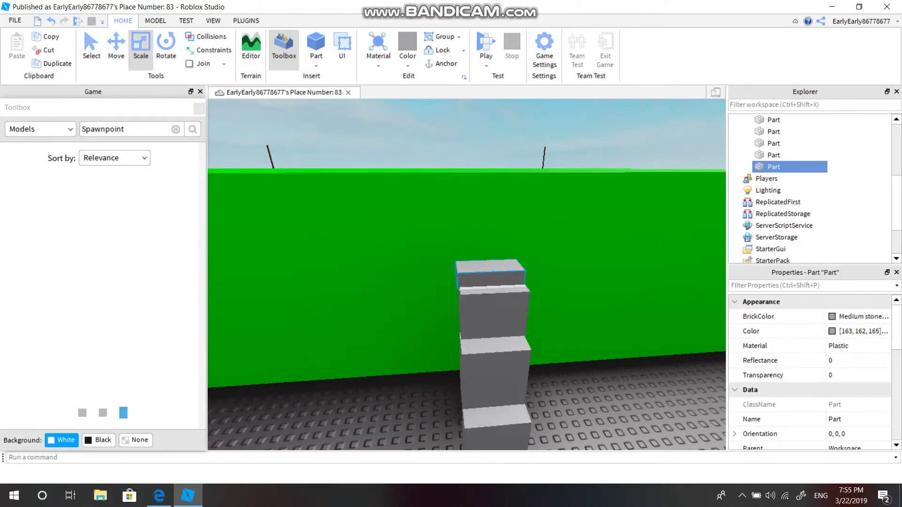
pyautogui.moveTo(543, 262); pyautogui.dragTo(469, 263, button='right')
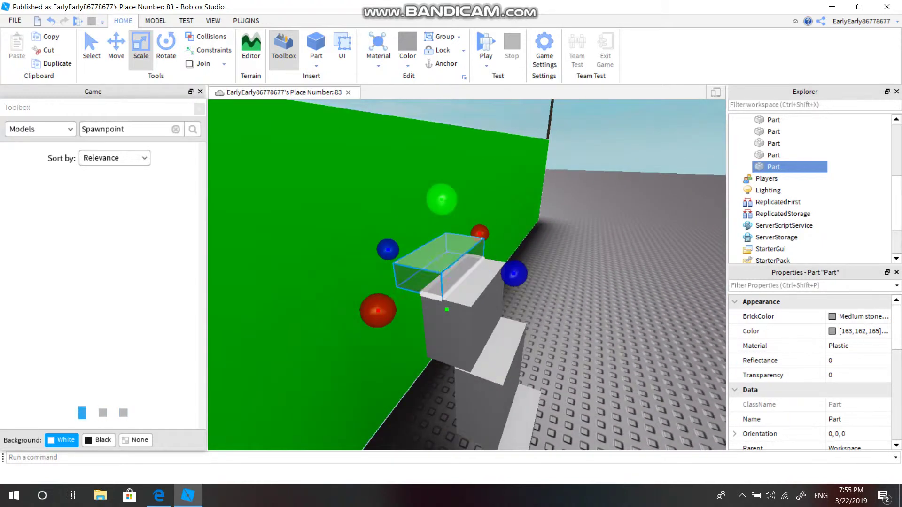
pyautogui.moveTo(479, 233); pyautogui.dragTo(480, 221)
pyautogui.moveTo(423, 263); pyautogui.dragTo(361, 295, button='right')
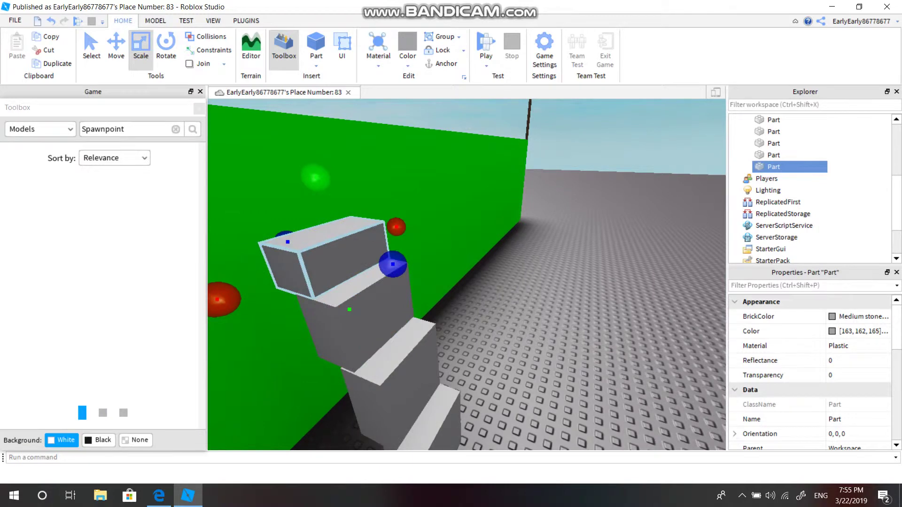
# - Reselect the stair steps, ending on the top step's actions menu
pyautogui.rightClick(360, 295)
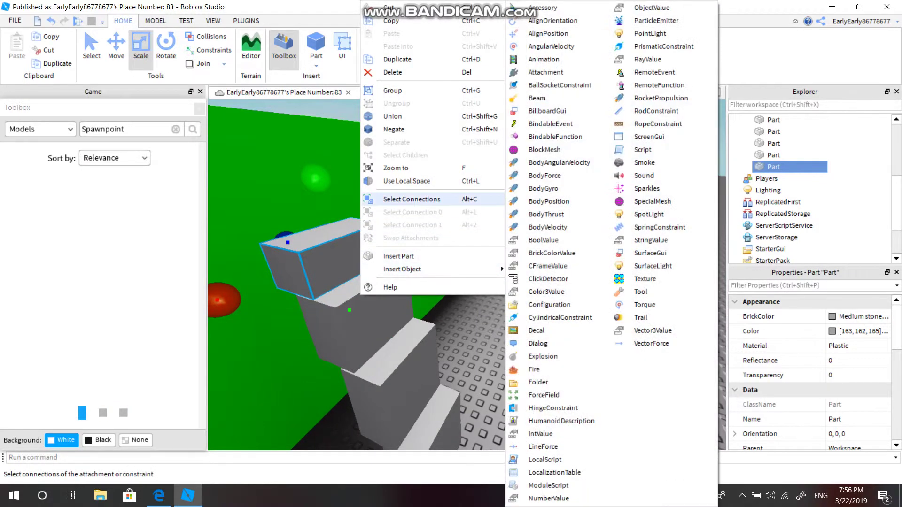
pyautogui.press('Escape')
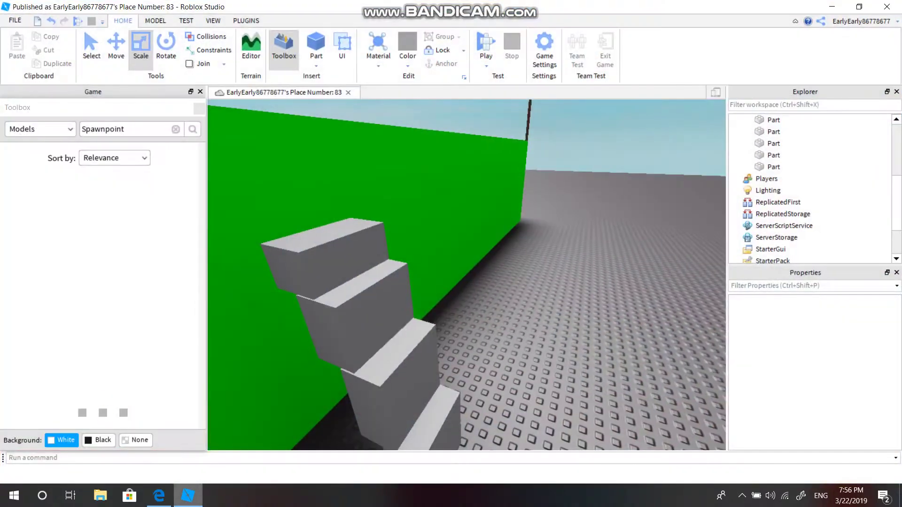
pyautogui.click(334, 339)
pyautogui.click(317, 262)
pyautogui.rightClick(336, 294)
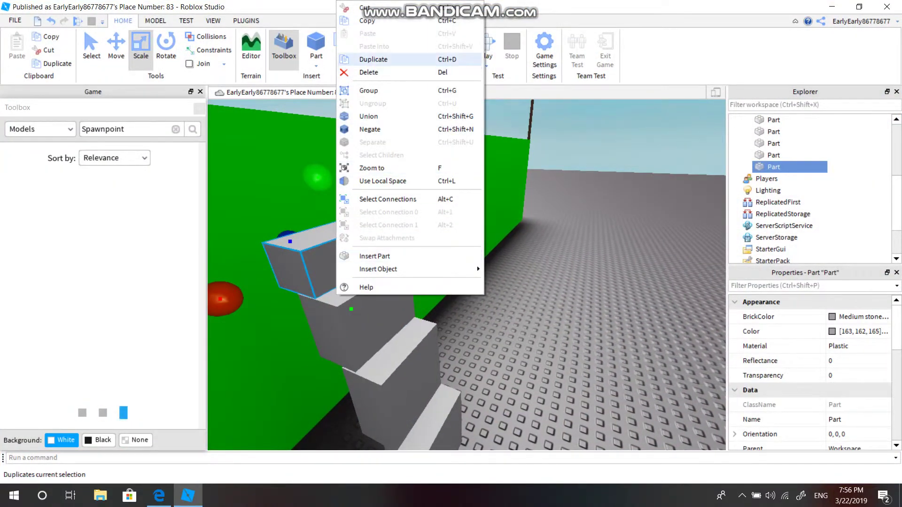
# - Duplicate the top step and raise the copy above the staircase with the Move tool
pyautogui.click(373, 59)
pyautogui.click(116, 45)
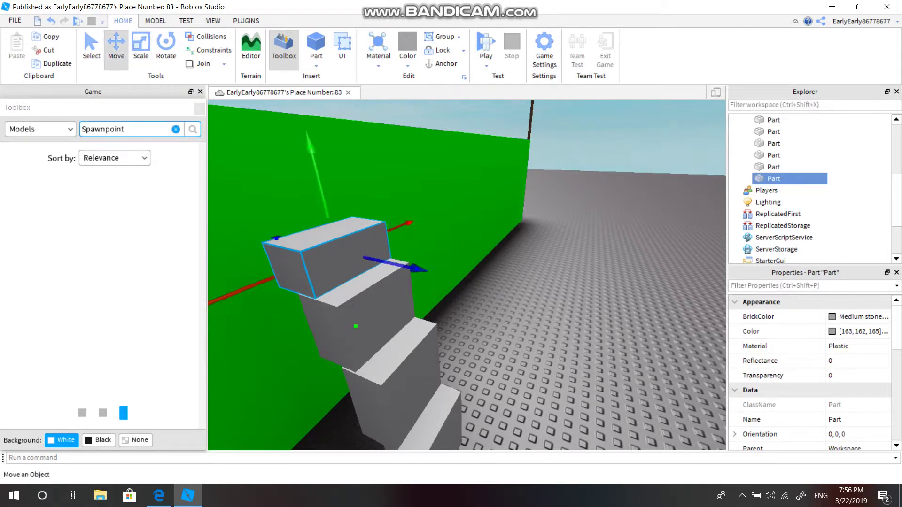
pyautogui.moveTo(311, 150)
pyautogui.mouseDown()
pyautogui.moveTo(301, 112)
pyautogui.moveTo(306, 155)
pyautogui.mouseUp()
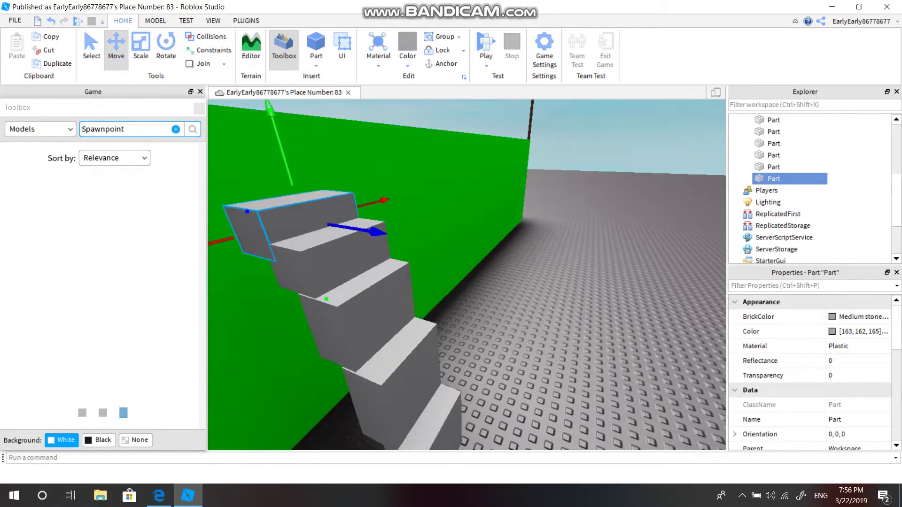
pyautogui.press('f')
pyautogui.scroll(5, 467, 275)
pyautogui.scroll(-5, 467, 275)
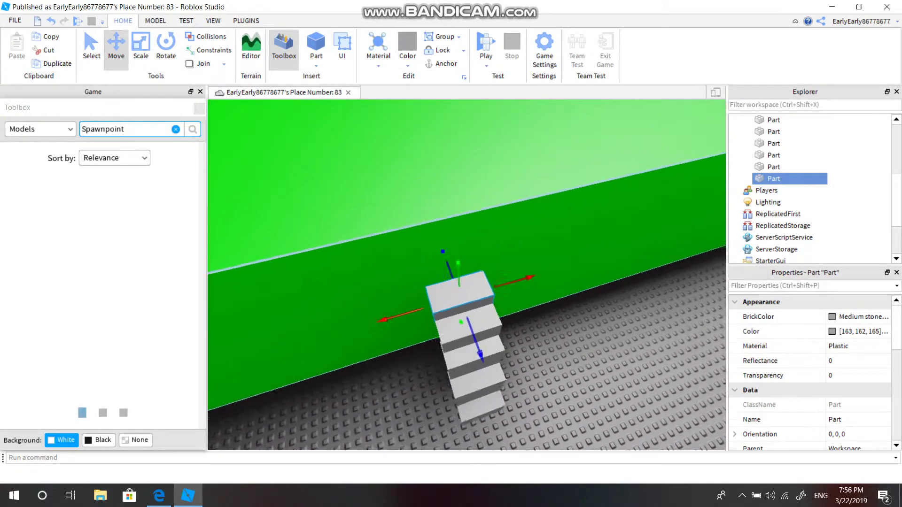
pyautogui.scroll(8, 466, 275)
pyautogui.scroll(-6, 462, 282)
pyautogui.scroll(-2, 462, 281)
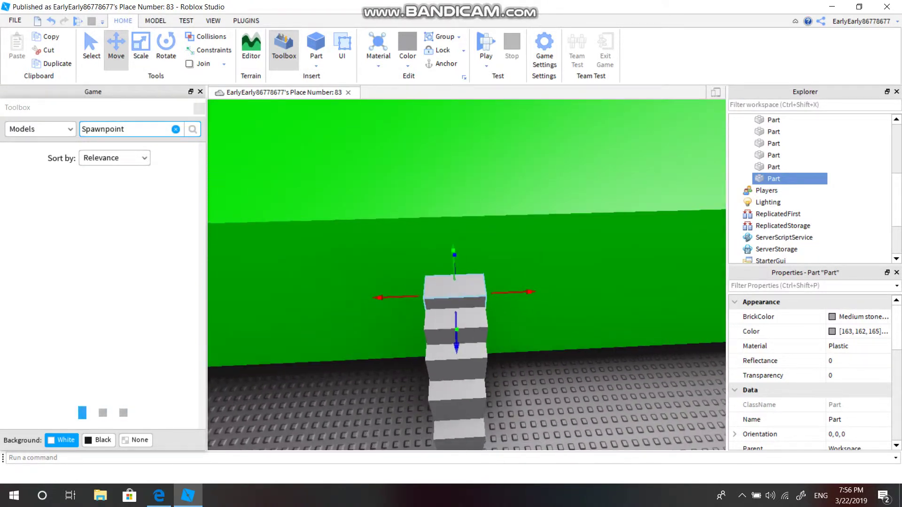
# - Duplicate the new top step again and lift it one step height higher
pyautogui.rightClick(470, 294)
pyautogui.click(507, 59)
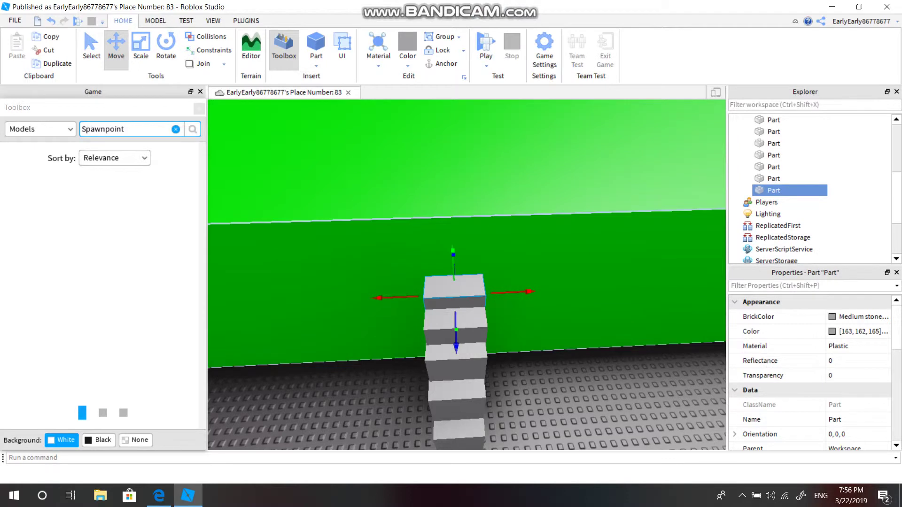
pyautogui.moveTo(452, 254); pyautogui.dragTo(451, 217)
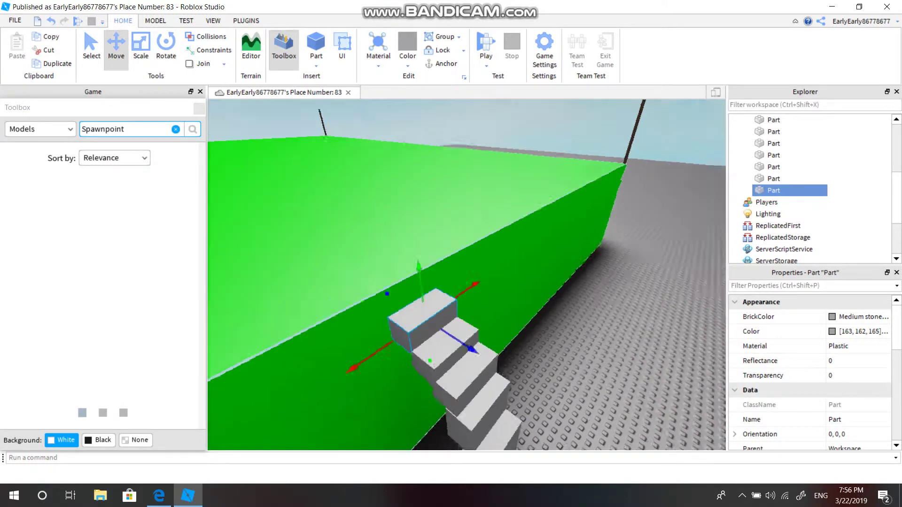
pyautogui.moveTo(466, 275)
pyautogui.mouseDown(button='right')
pyautogui.moveTo(423, 274)
pyautogui.moveTo(437, 287)
pyautogui.moveTo(437, 267)
pyautogui.mouseUp(button='right')
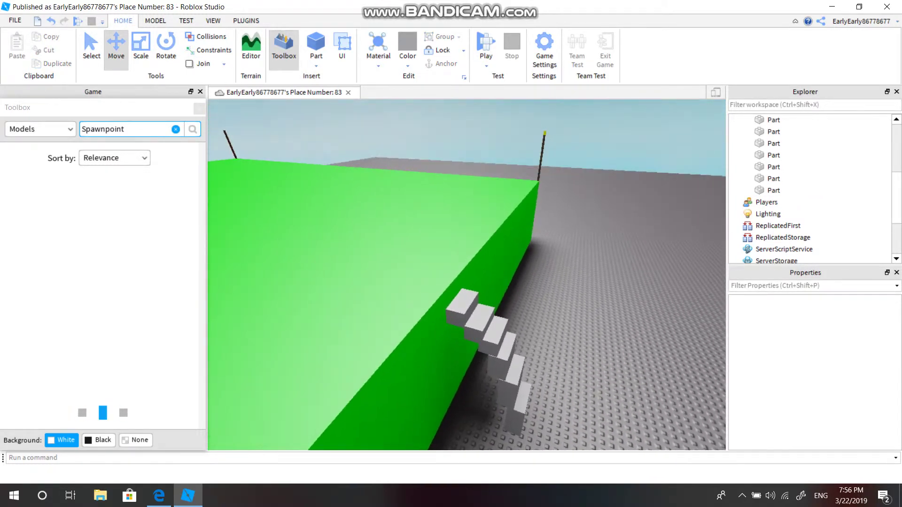
pyautogui.click(426, 303)
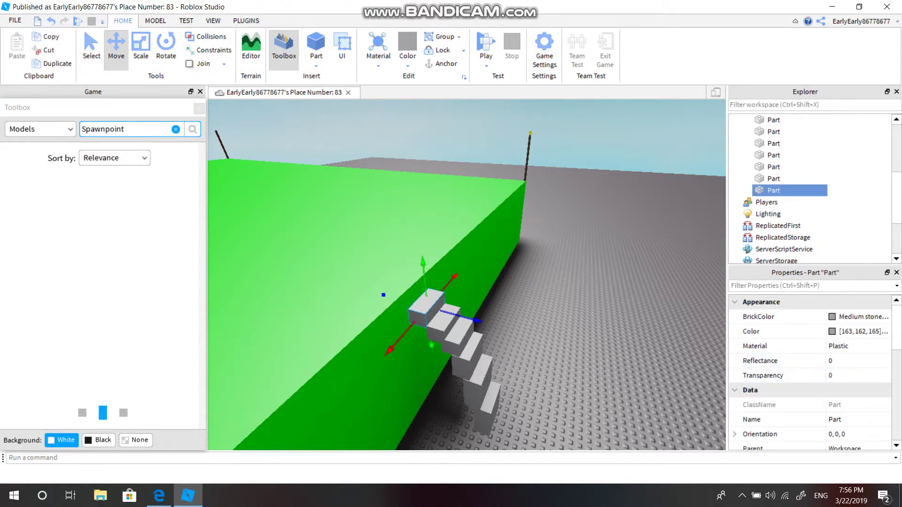
# - Tick Anchored on the stair steps, moving down the staircase to the lowest step
pyautogui.scroll(-3, 799, 390)
pyautogui.click(833, 391)
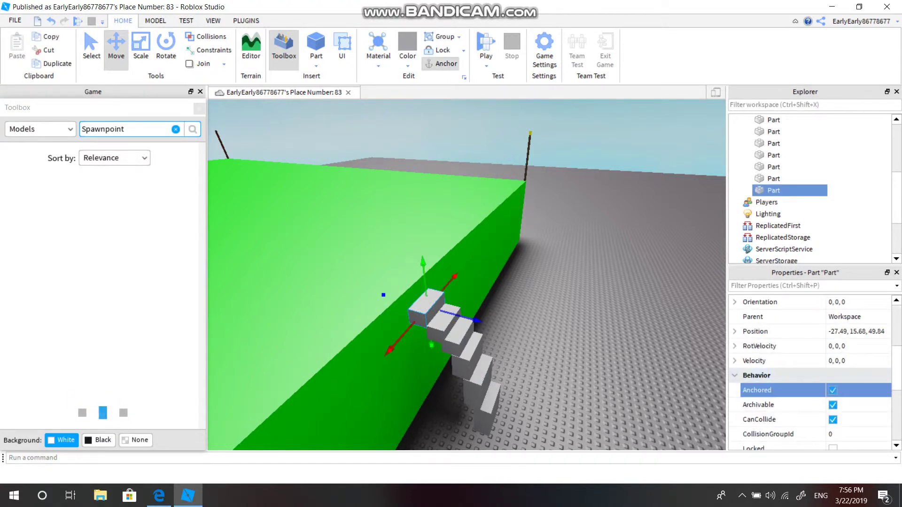
pyautogui.press('Up')
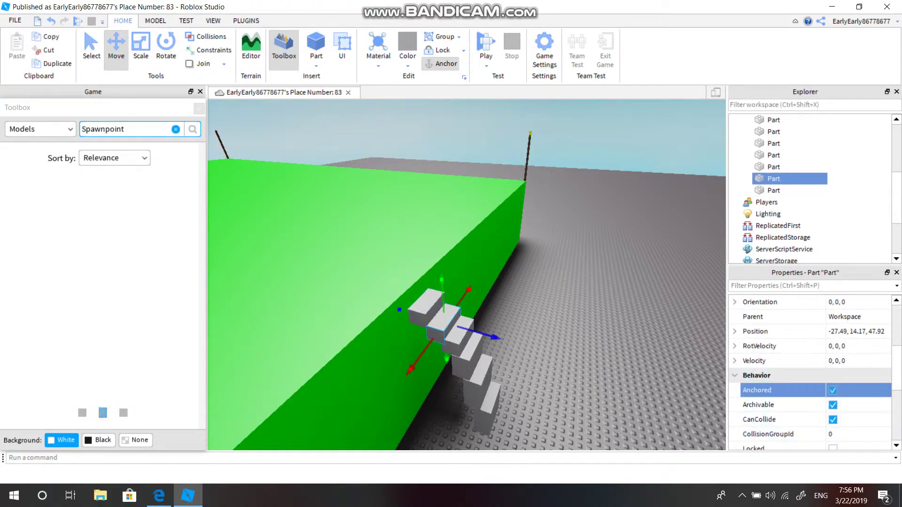
pyautogui.press('Up')
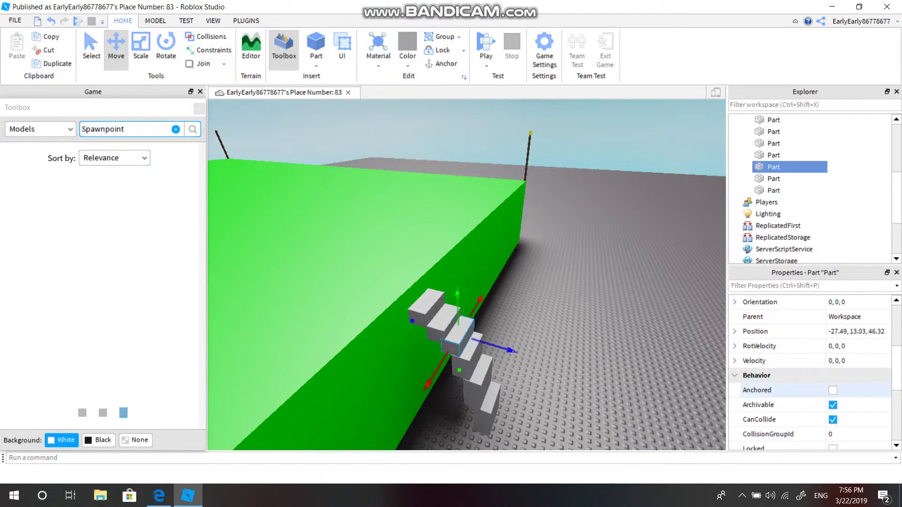
pyautogui.click(833, 390)
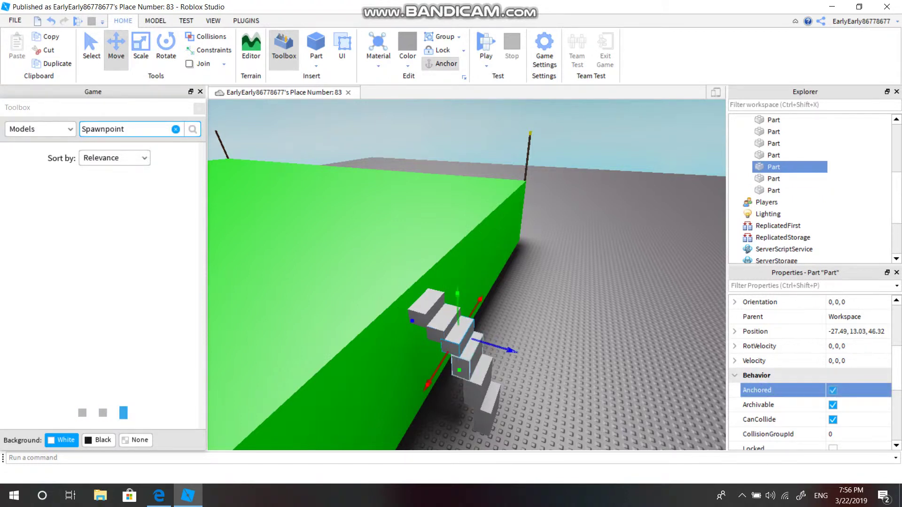
pyautogui.press('Up')
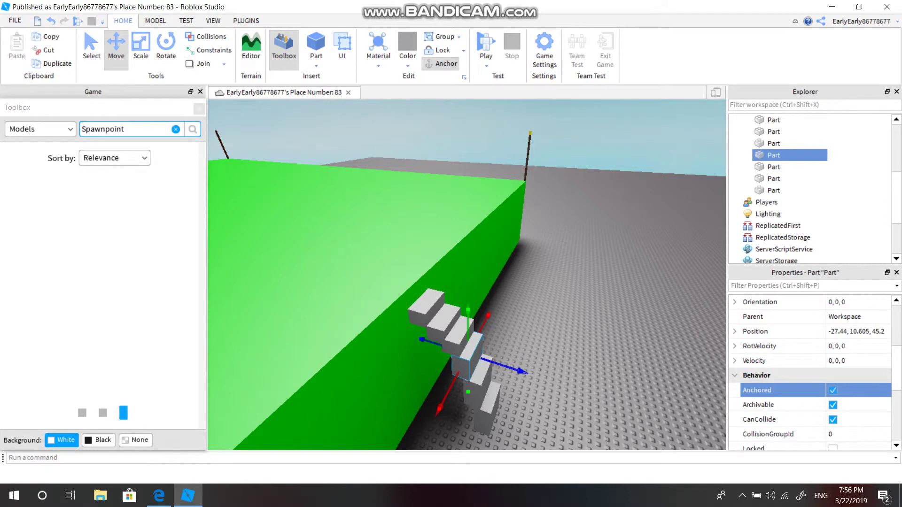
pyautogui.press('Up')
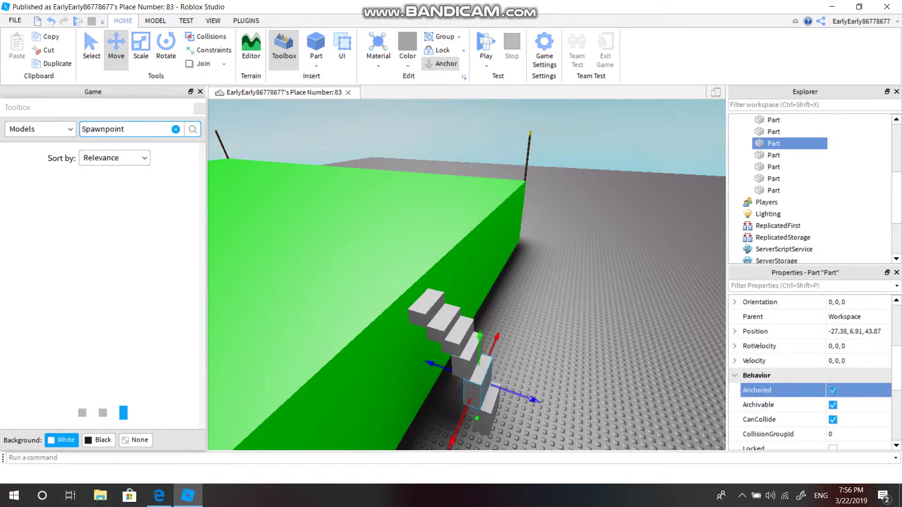
pyautogui.press('Up')
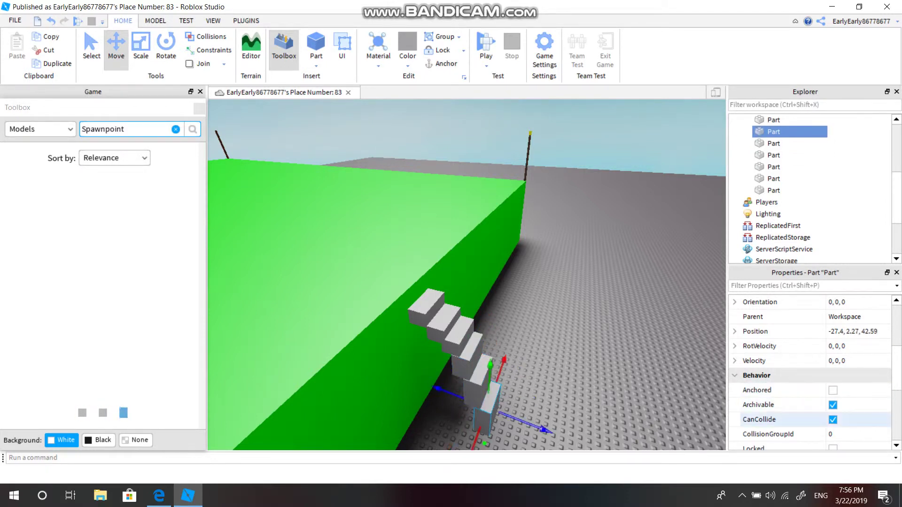
pyautogui.press('f')
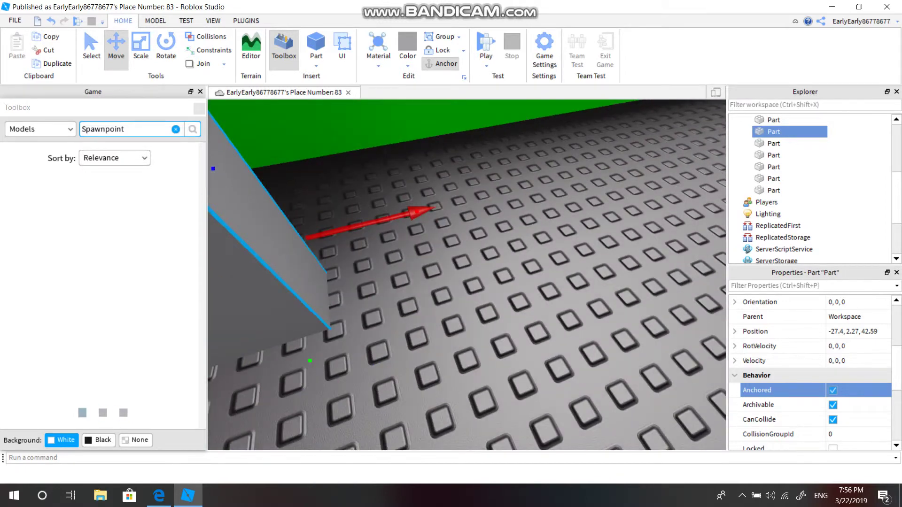
# - Deselect the step and orbit back to a wide view of the platform
pyautogui.press('Escape')
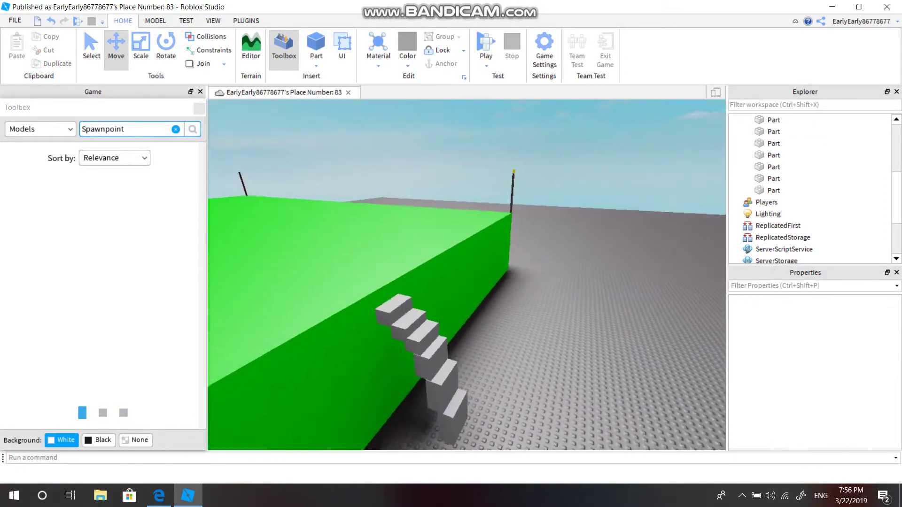
pyautogui.scroll(-5, 466, 275)
pyautogui.scroll(-3, 467, 275)
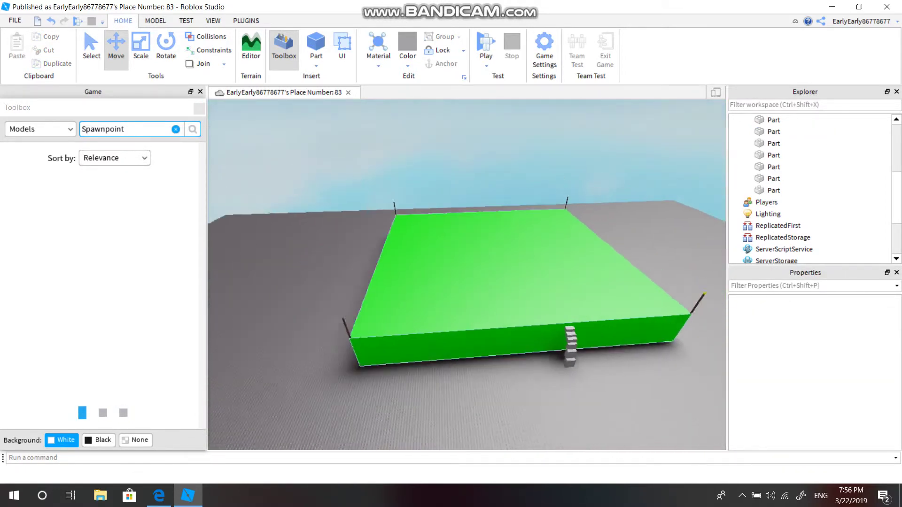
pyautogui.moveTo(466, 275); pyautogui.dragTo(498, 275, button='right')
pyautogui.scroll(2, 466, 276)
pyautogui.press('F5')
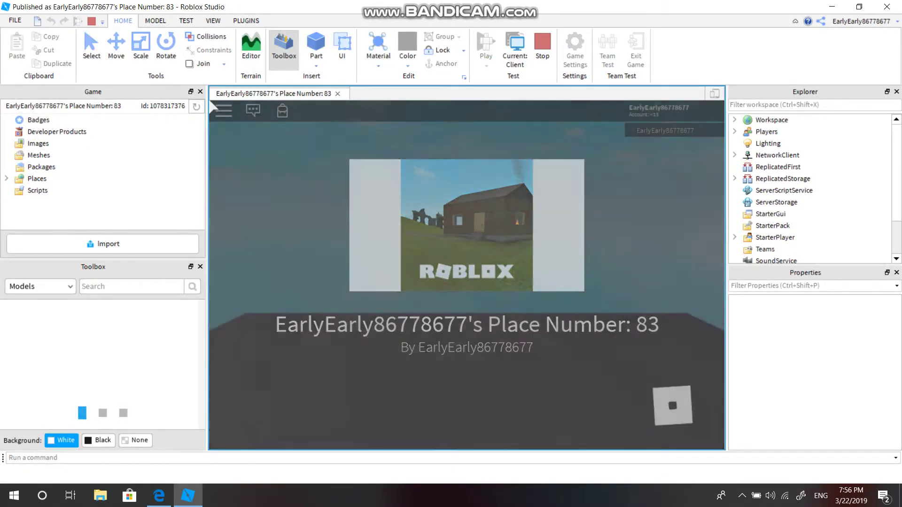
pyautogui.press('s')
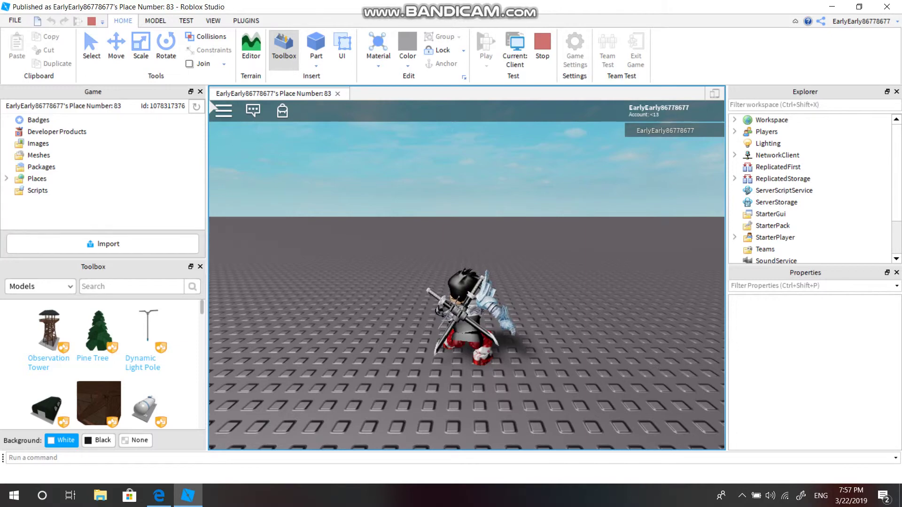
pyautogui.press('w')
pyautogui.moveTo(604, 280); pyautogui.dragTo(566, 272, button='right')
pyautogui.scroll(5, 566, 271)
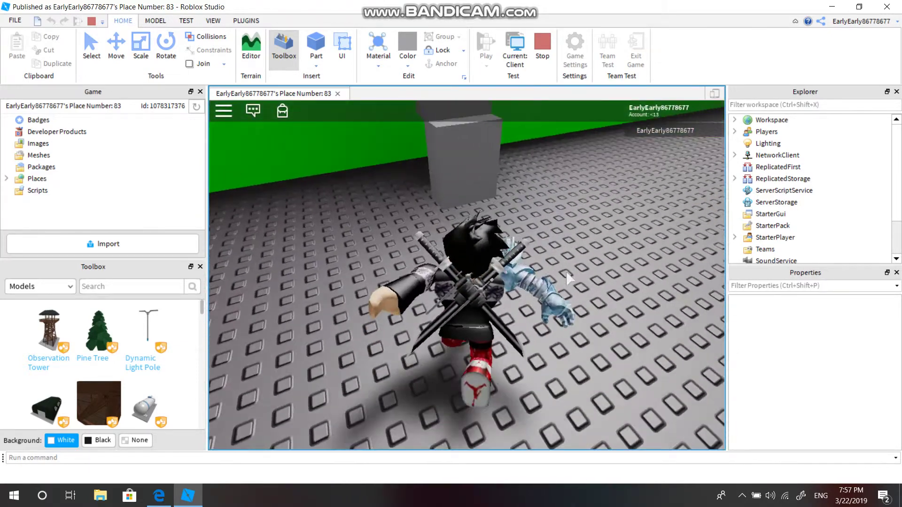
pyautogui.press('w')
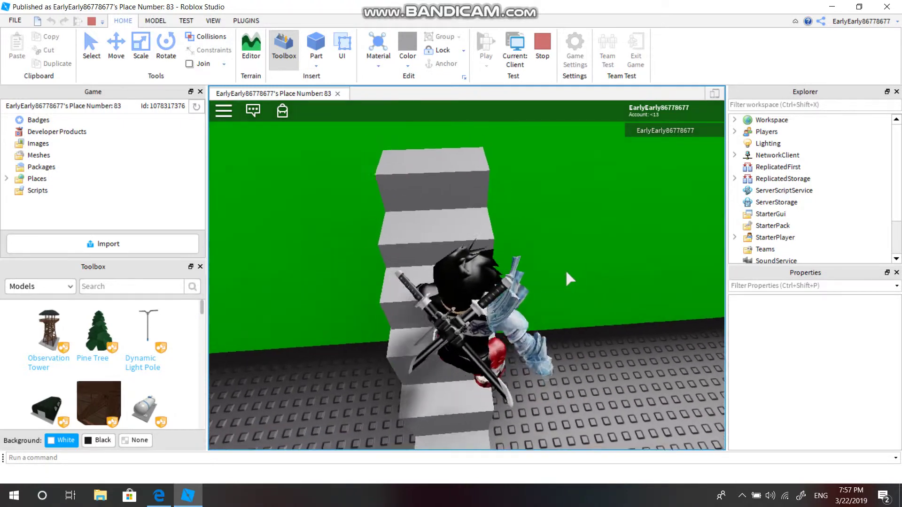
pyautogui.press('w')
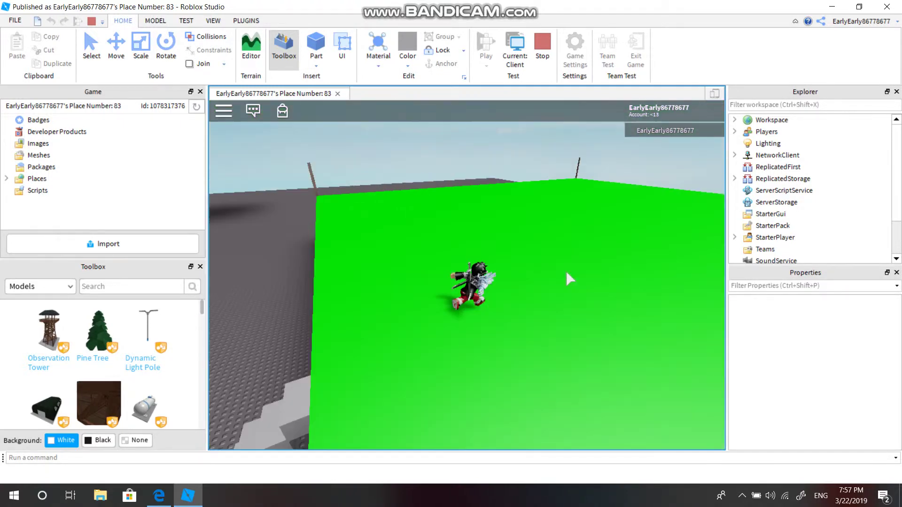
pyautogui.press('w')
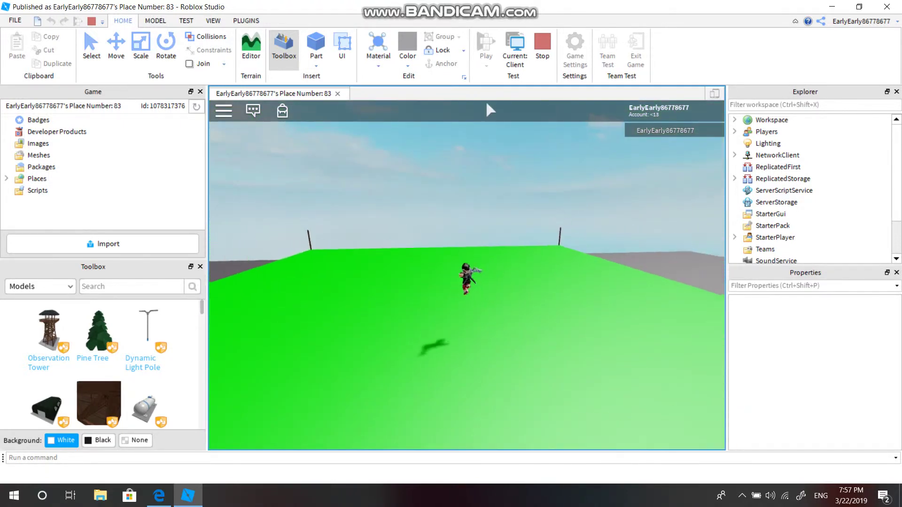
pyautogui.hotkey('shift', 'F5')
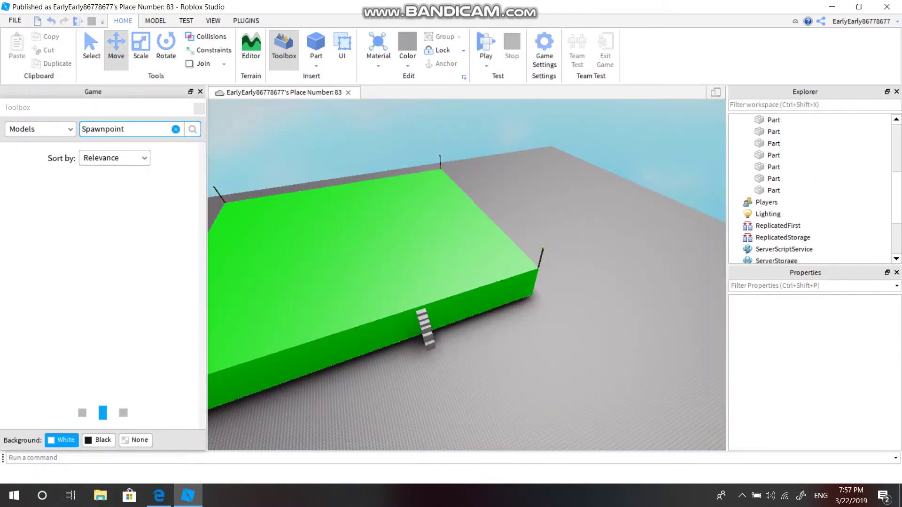
pyautogui.press('super+d')
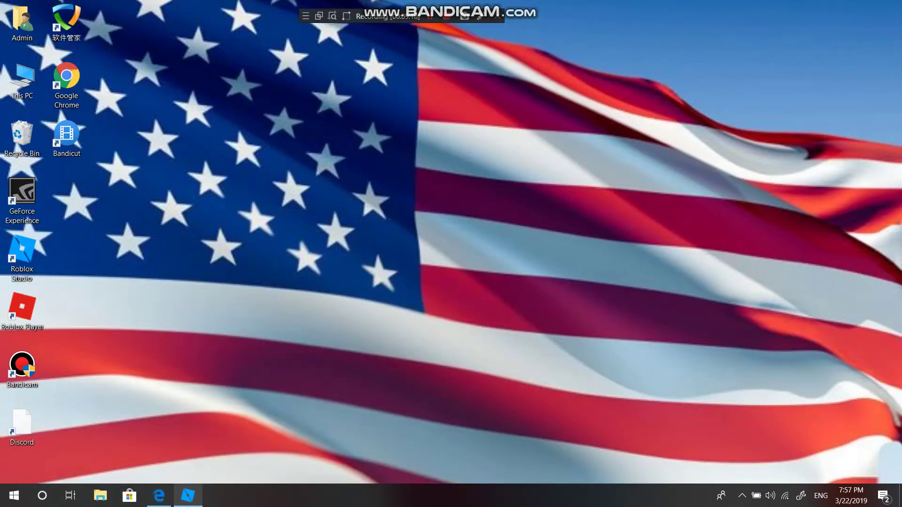
pyautogui.press('super+d')
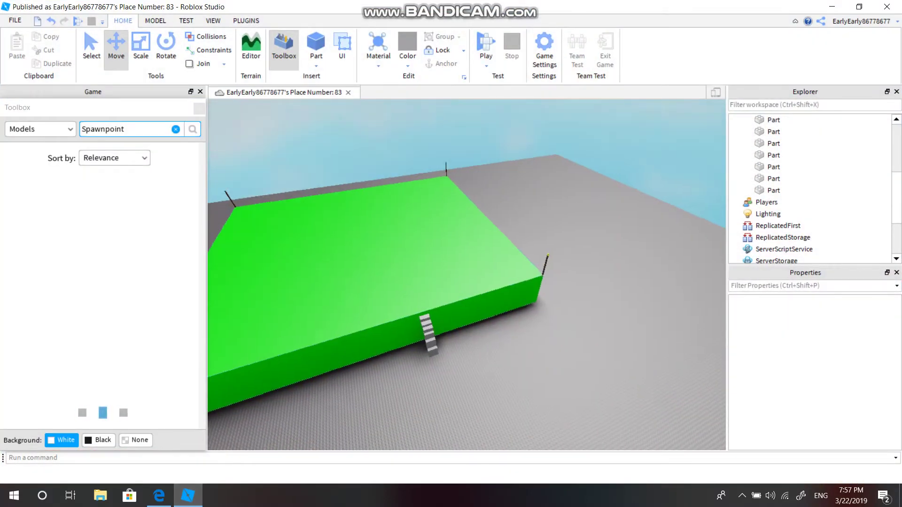
pyautogui.press('w')
pyautogui.press('w')
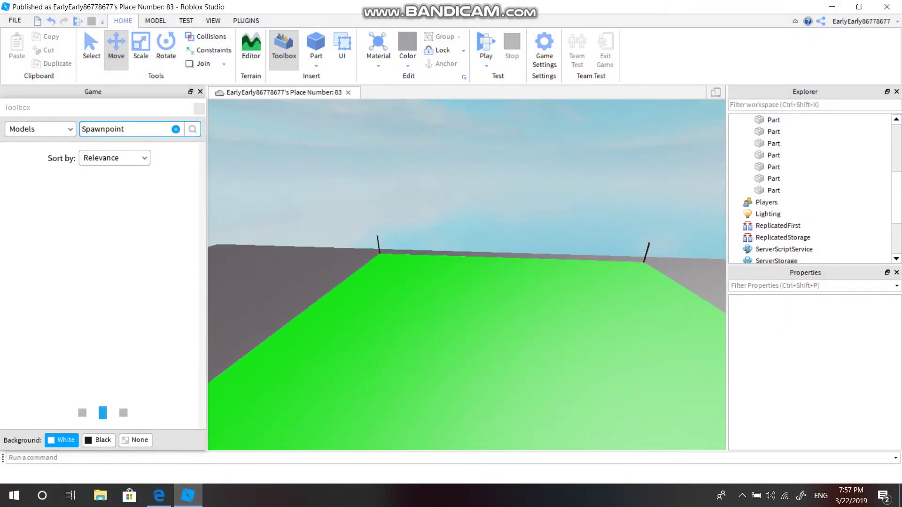